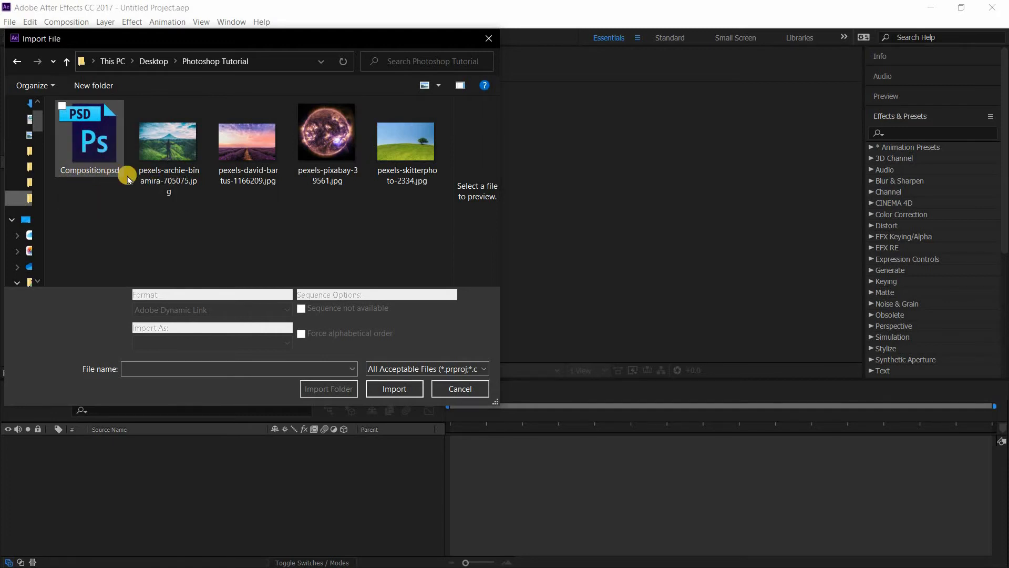
Import Composition.psd as Composition - Retain Layer Sizes, keeping Editable Layer Styles
left_click(105, 171)
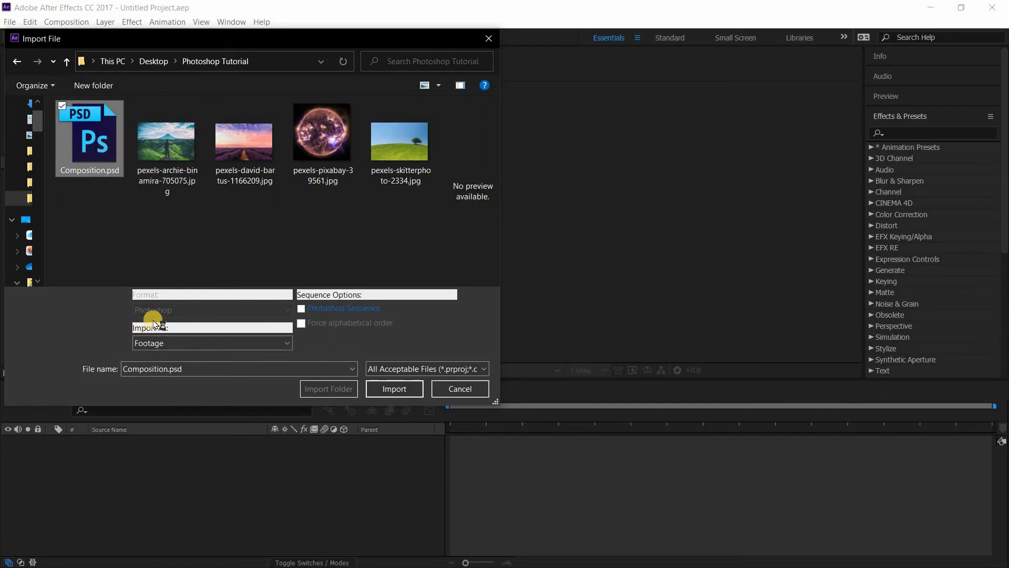
left_click(194, 344)
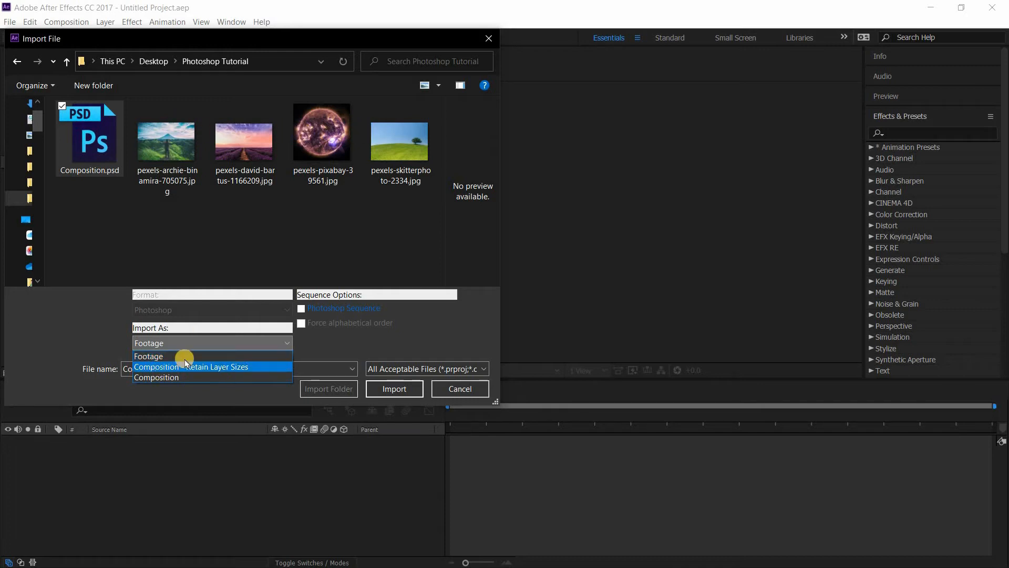
left_click(222, 368)
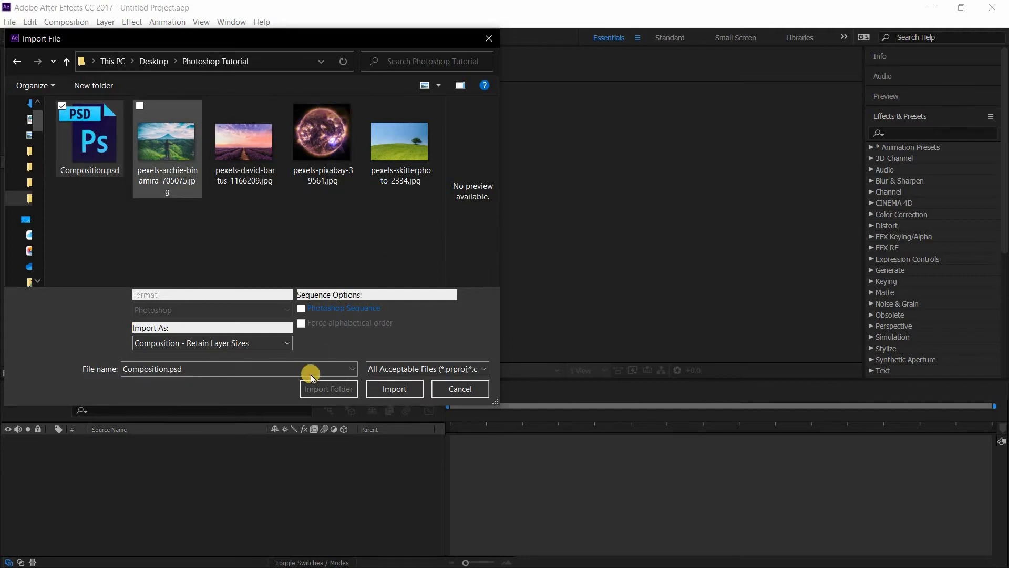
left_click(394, 390)
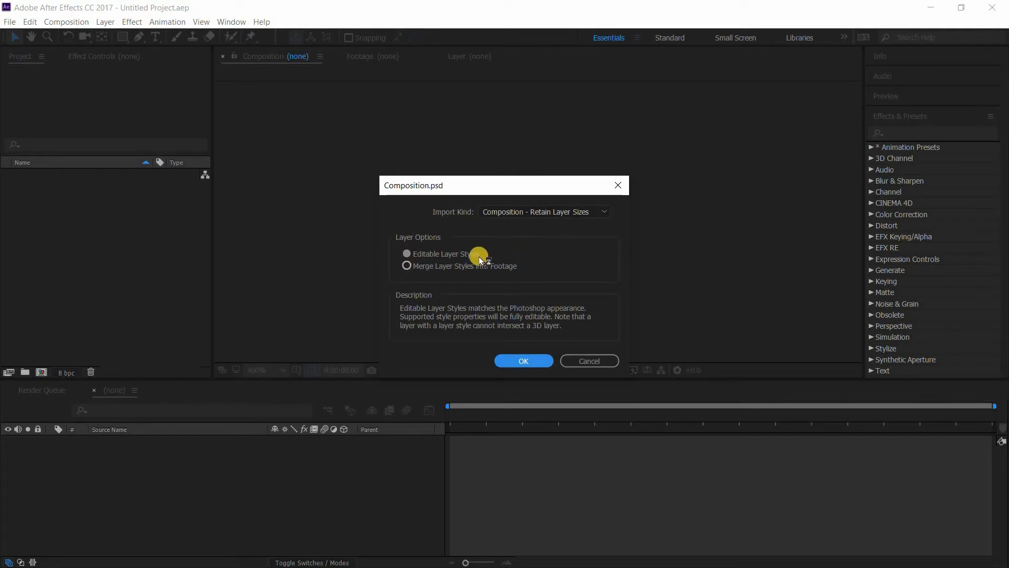
left_click(524, 360)
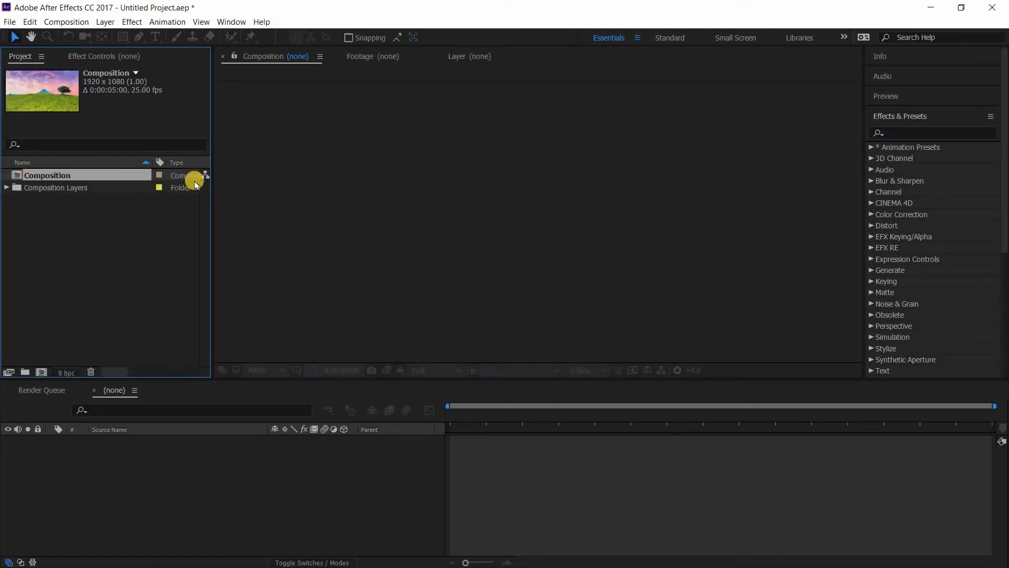
Widen the project item list and expand the Composition Layers folder to inspect the imported Photoshop layers
left_click(243, 181)
left_click_drag(243, 181, 274, 182)
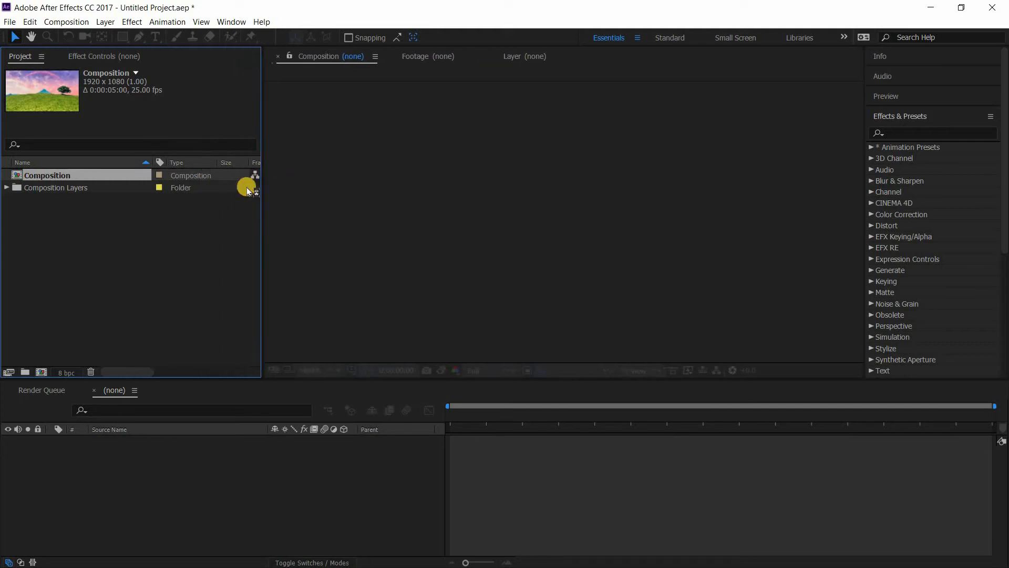
double_click(140, 175)
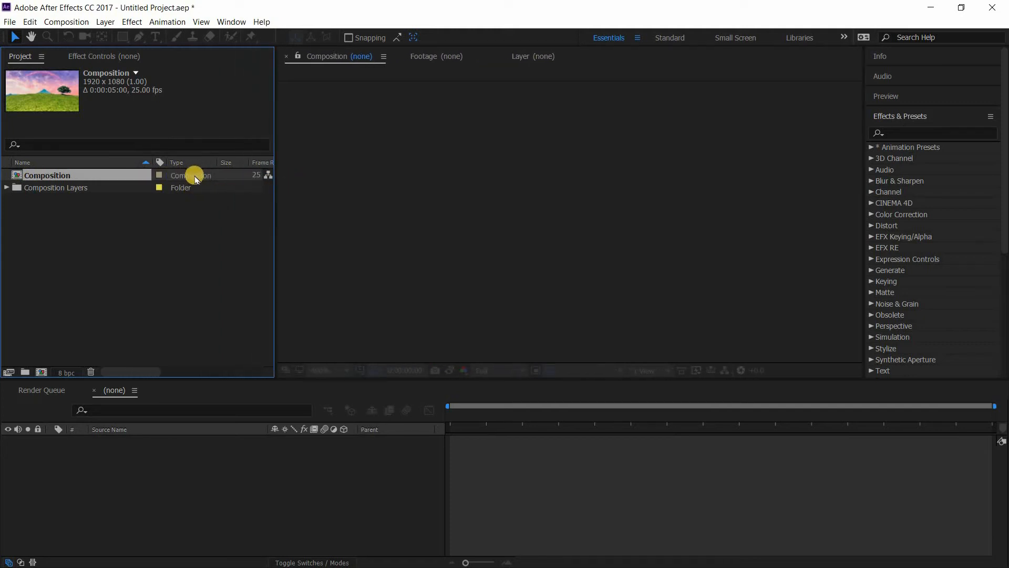
left_click_drag(276, 179, 360, 175)
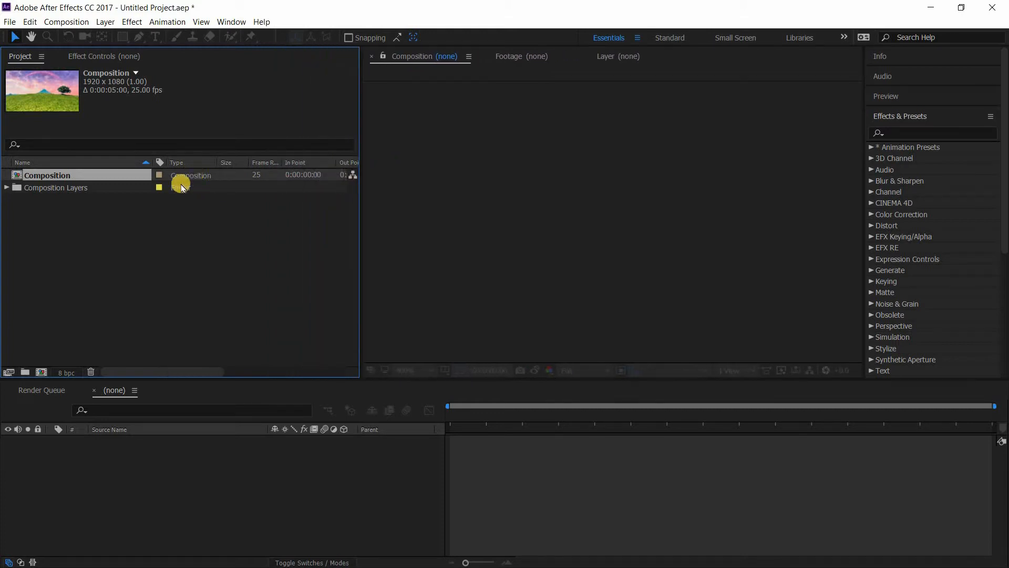
left_click(9, 187)
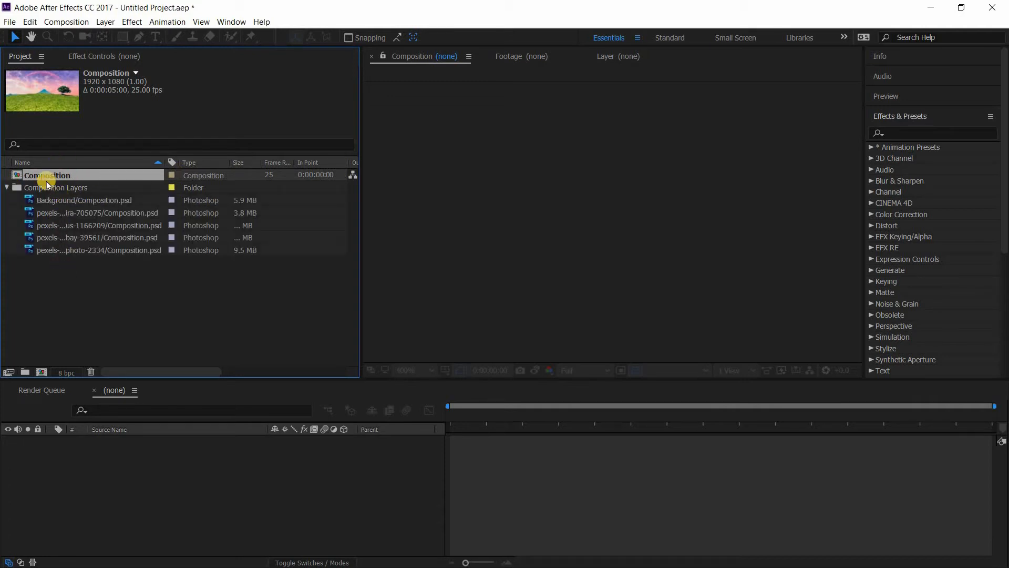
Open the imported composition, set its magnification to Fit, and widen the viewer area
double_click(16, 175)
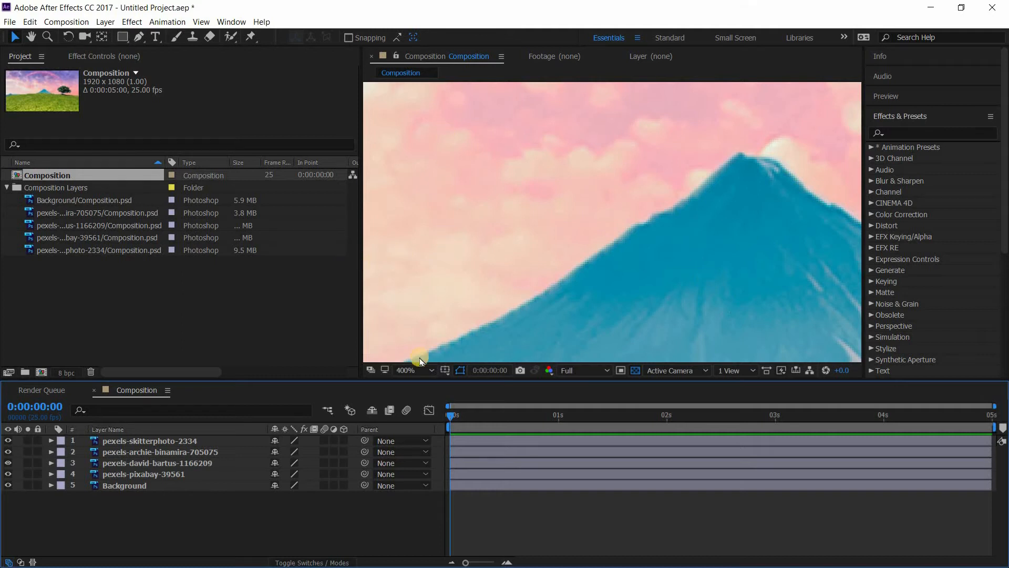
left_click(412, 370)
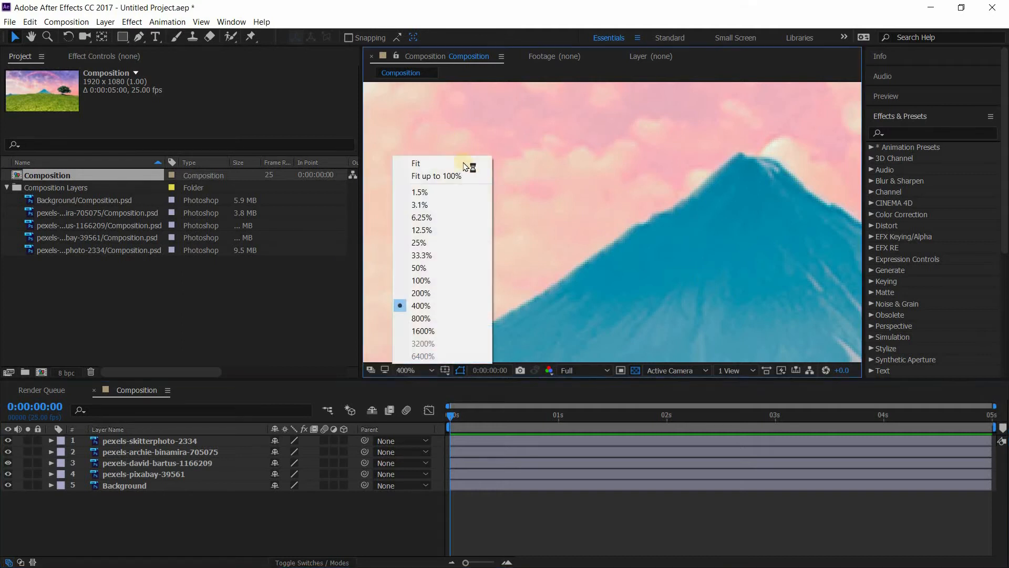
left_click(437, 165)
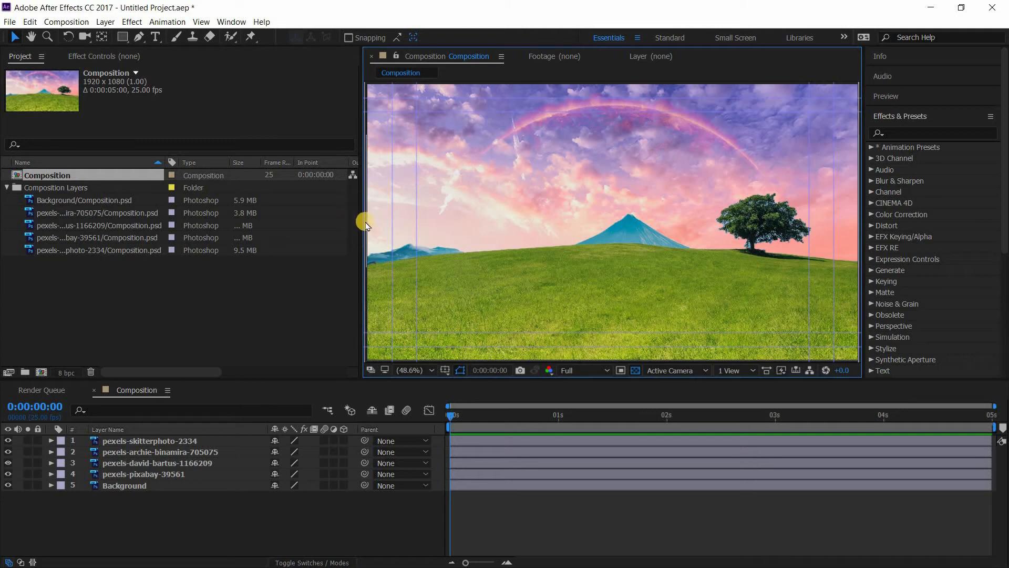
left_click_drag(361, 222, 165, 229)
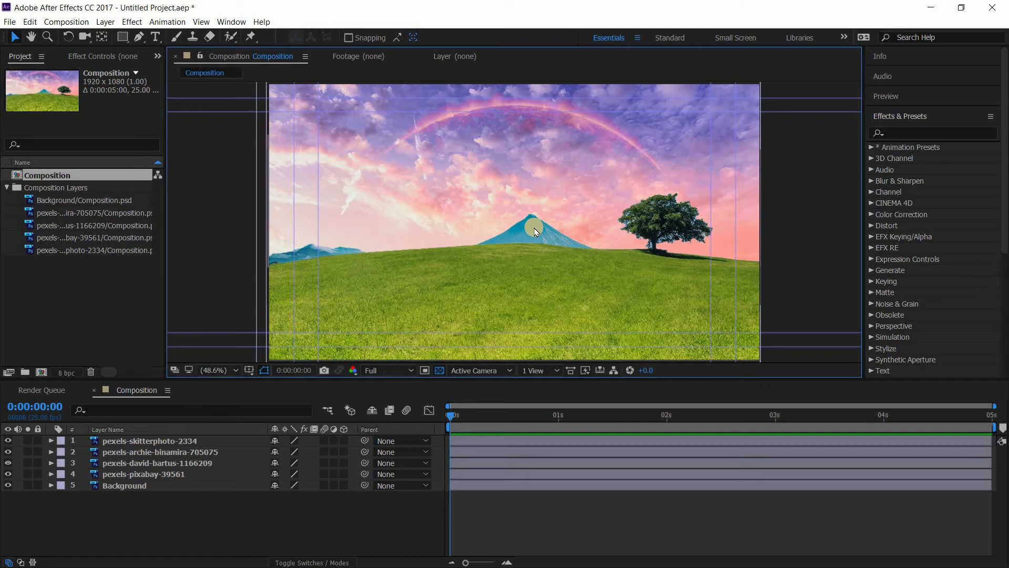
Make all five layers 3D and set the composition view layout to 2 Views - Horizontal
left_click(154, 441)
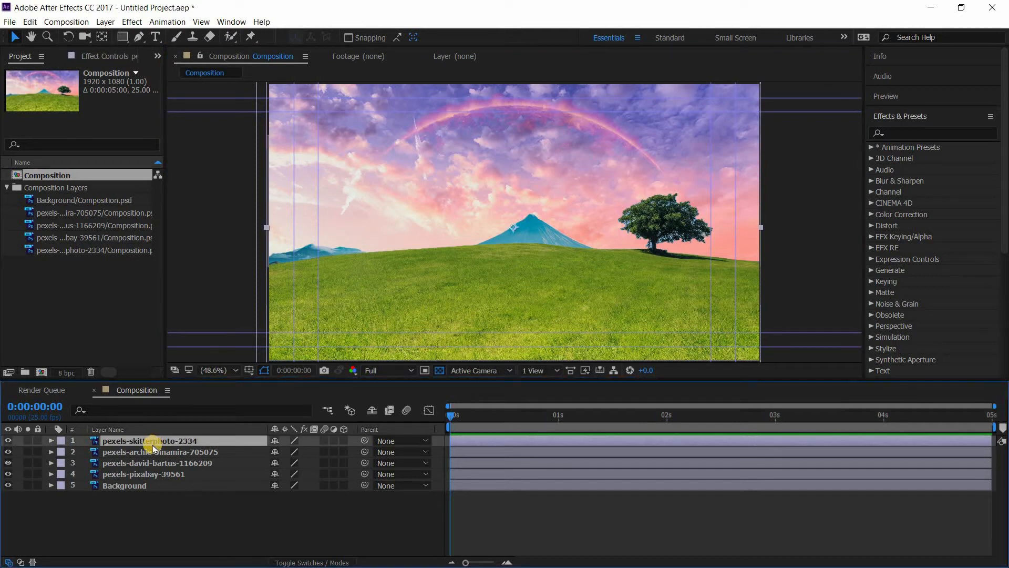
key("ctrl+a")
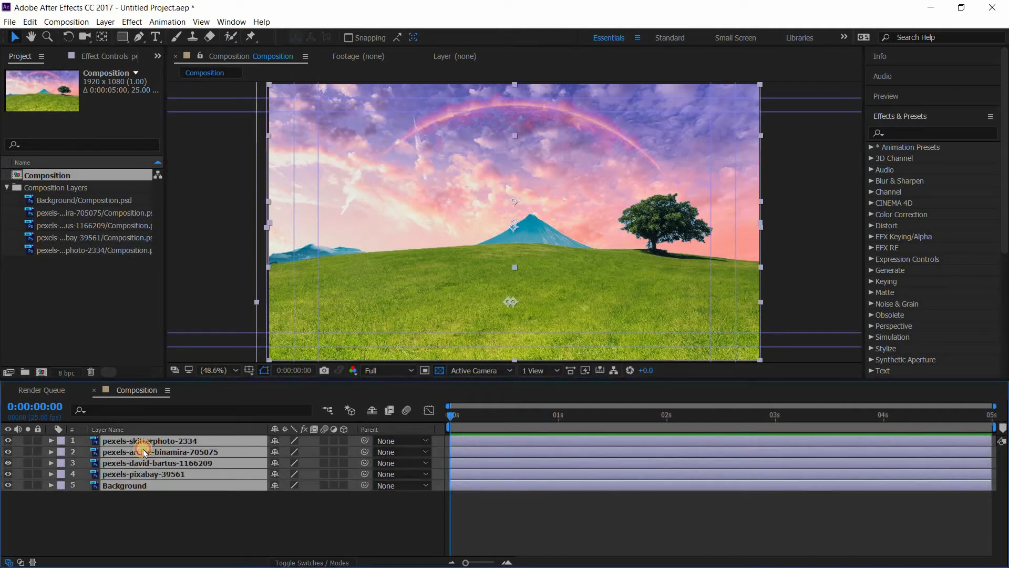
key("ctrl+shift+a")
left_click(142, 443)
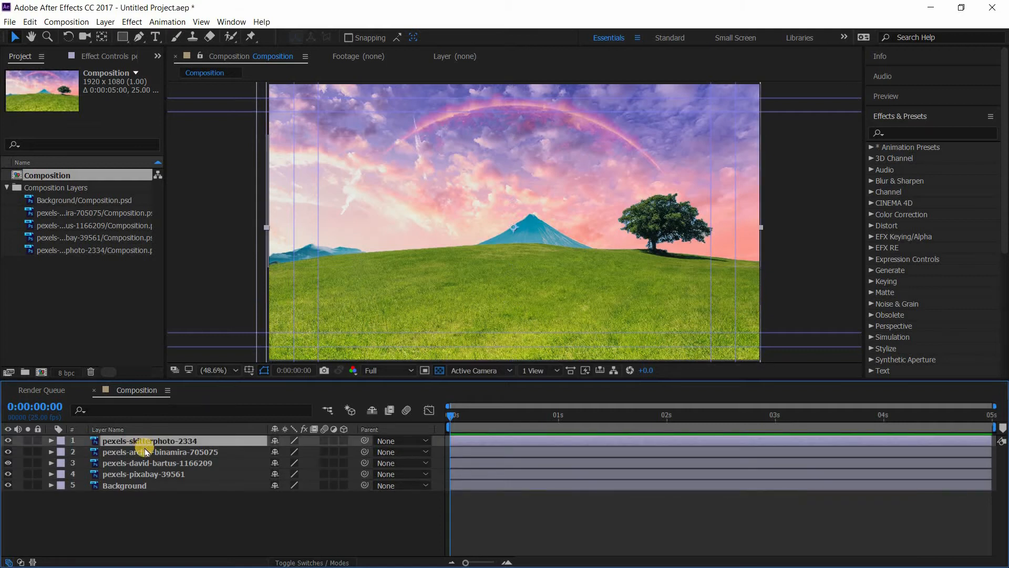
left_click(131, 486, "shift")
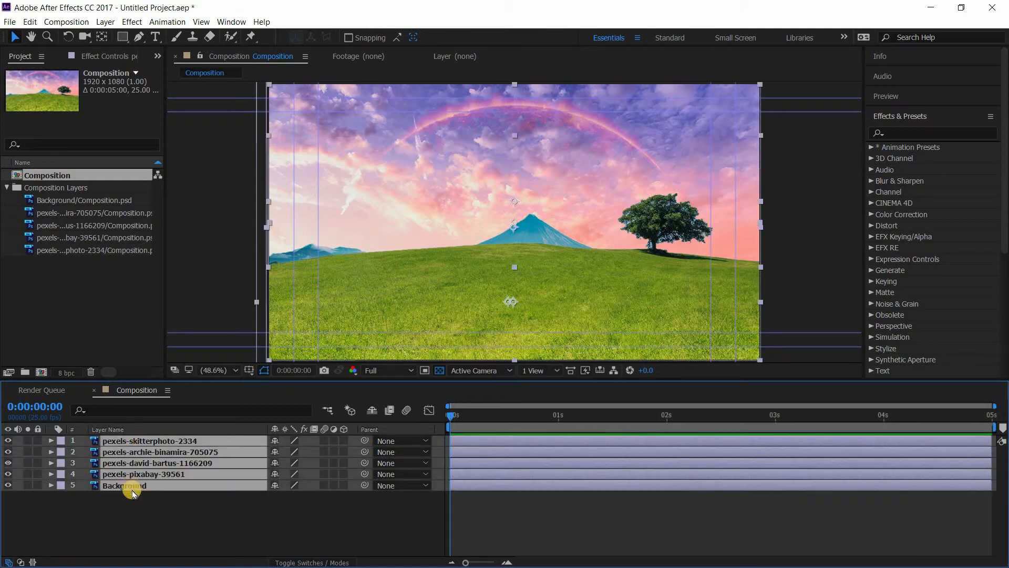
left_click(344, 441)
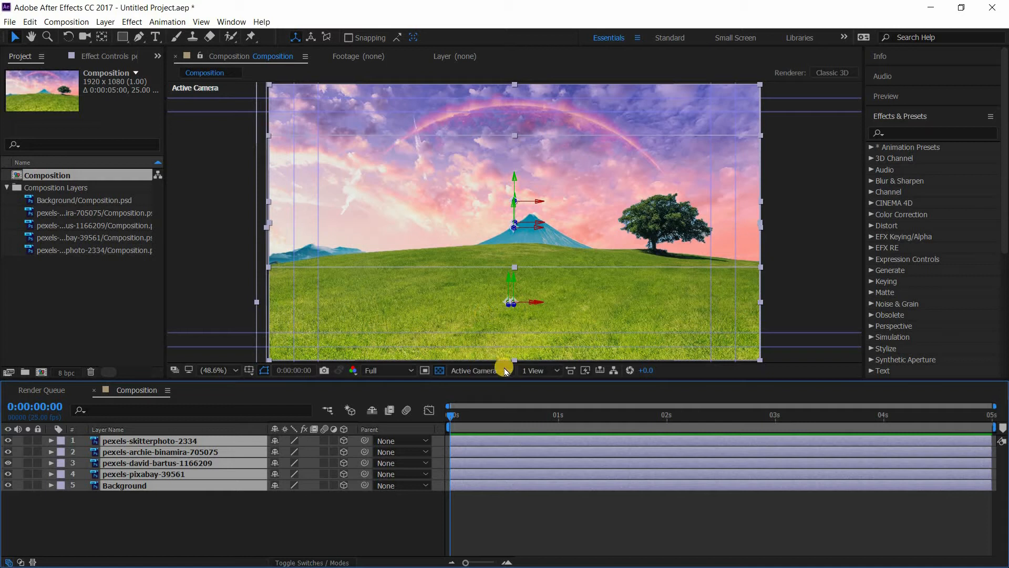
left_click(543, 372)
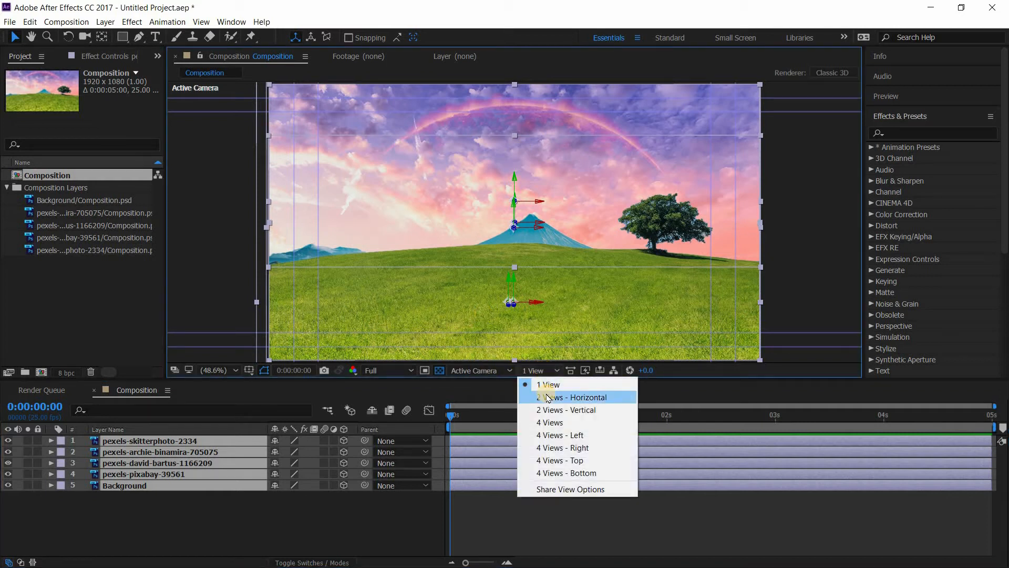
left_click(547, 397)
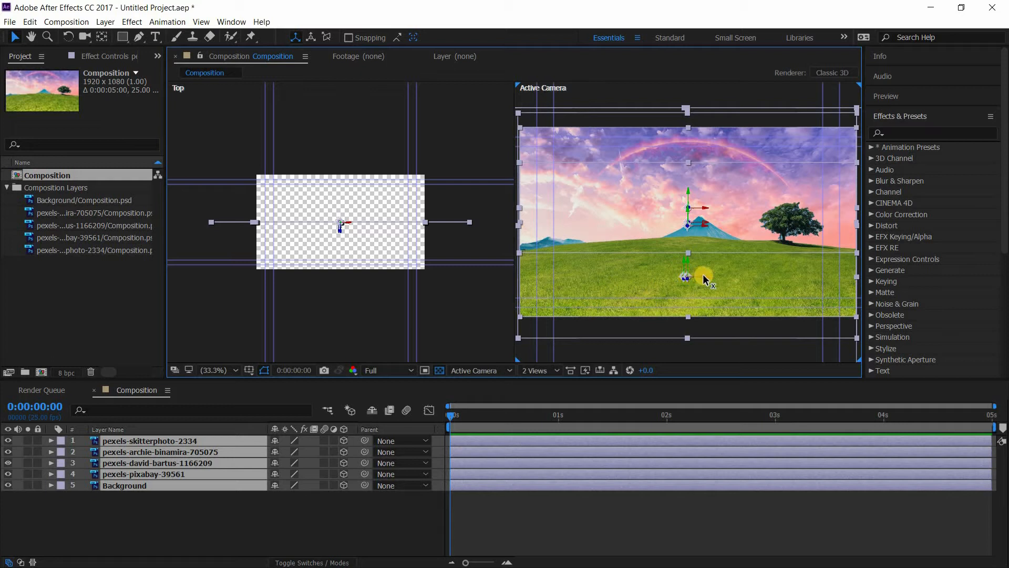
Push the Background layer away from the camera along the Z axis in the Top view
left_click(242, 511)
left_click(187, 441)
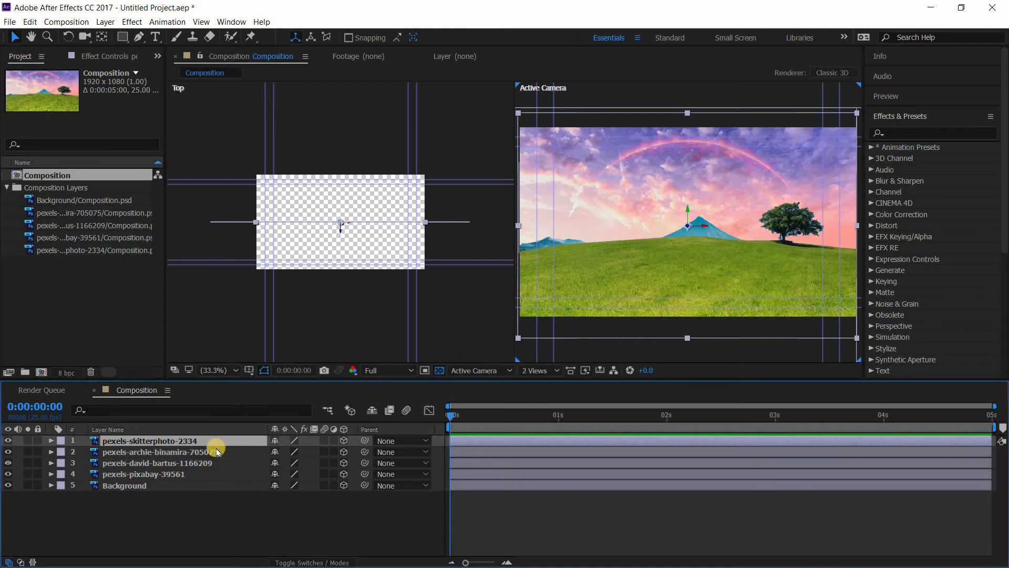
left_click(144, 482)
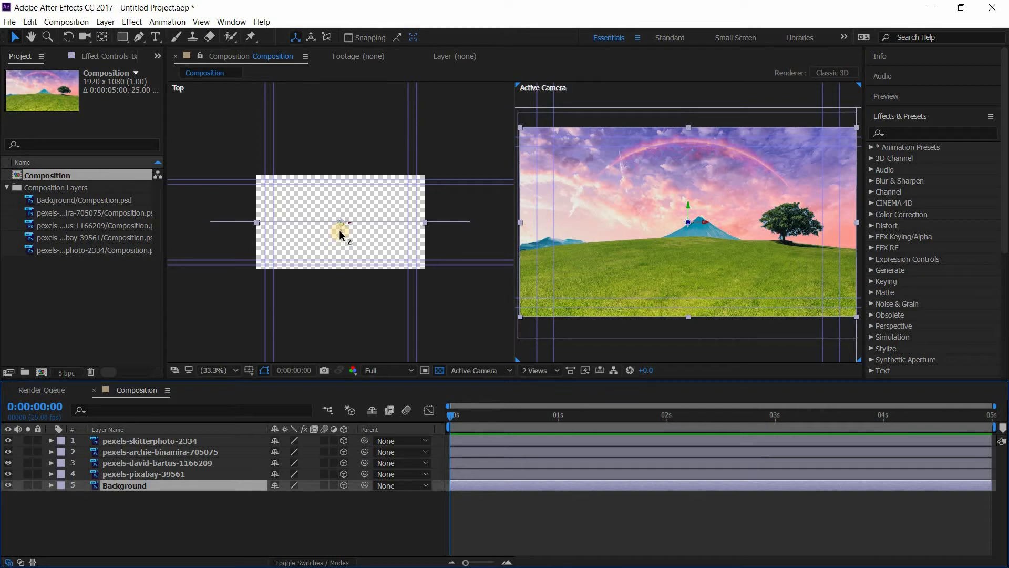
left_click_drag(339, 229, 341, 195)
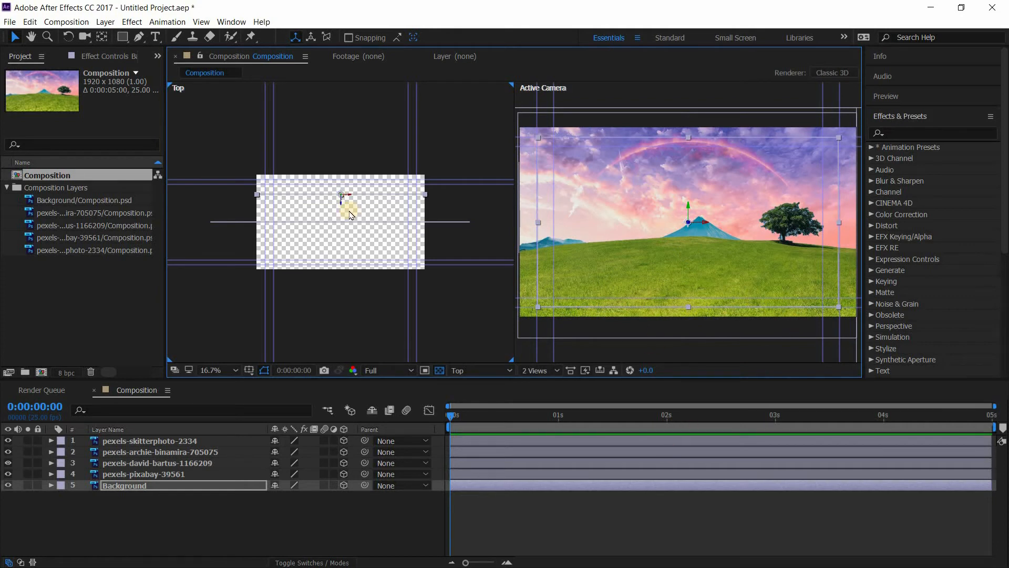
Hide the Background layer, inspect its contents in the layer viewer, and return to the composition view
left_click(8, 473)
left_click(8, 473)
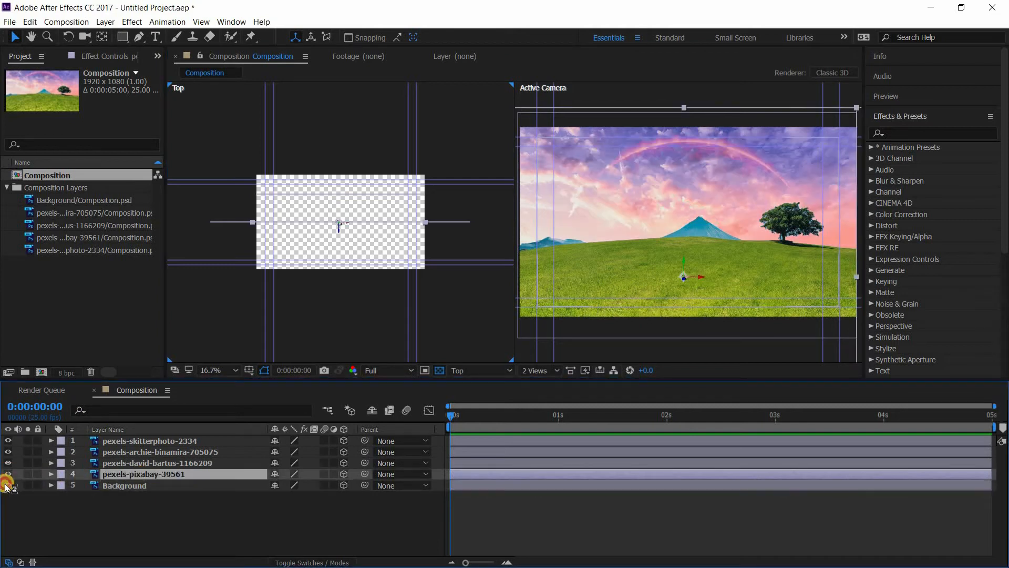
left_click(7, 484)
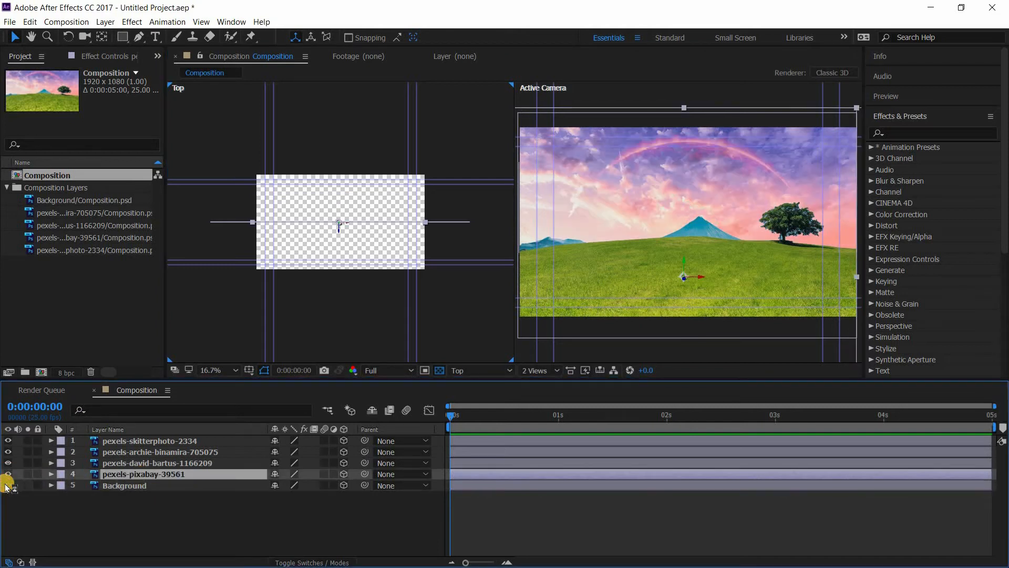
double_click(105, 486)
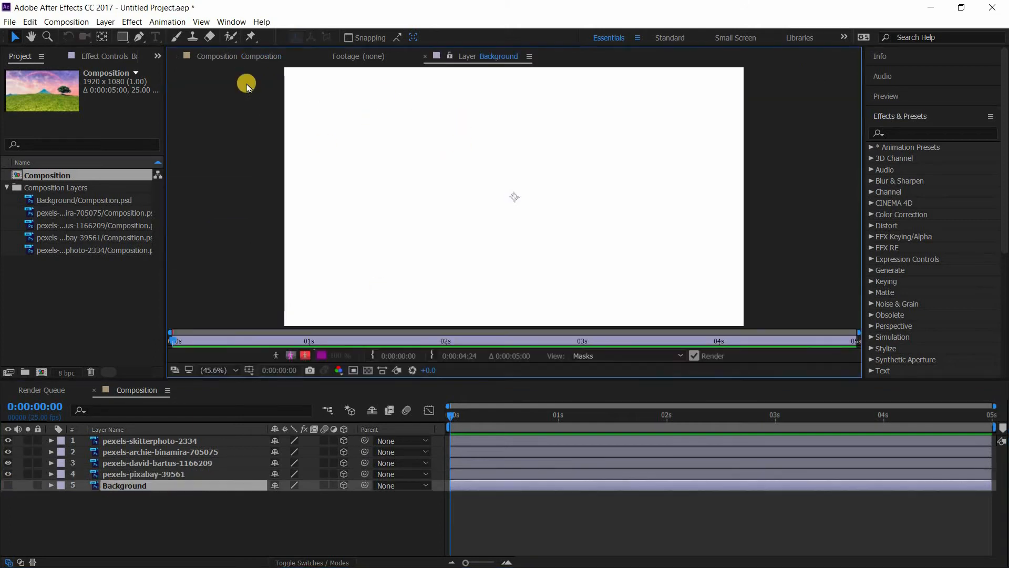
left_click(247, 55)
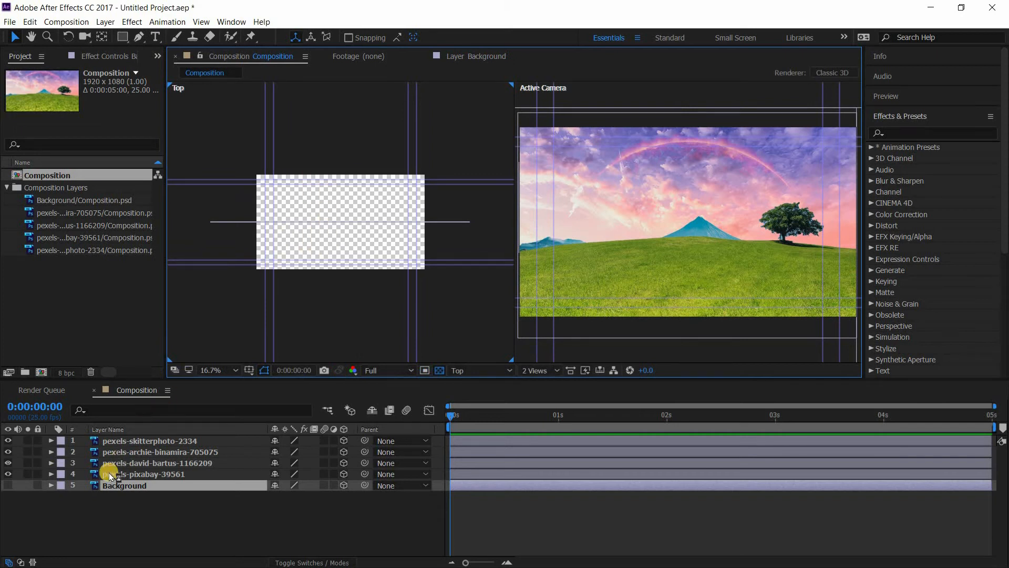
Move the pexels-pixabay-39561 layer back in depth to a Z position of 459
left_click(160, 474)
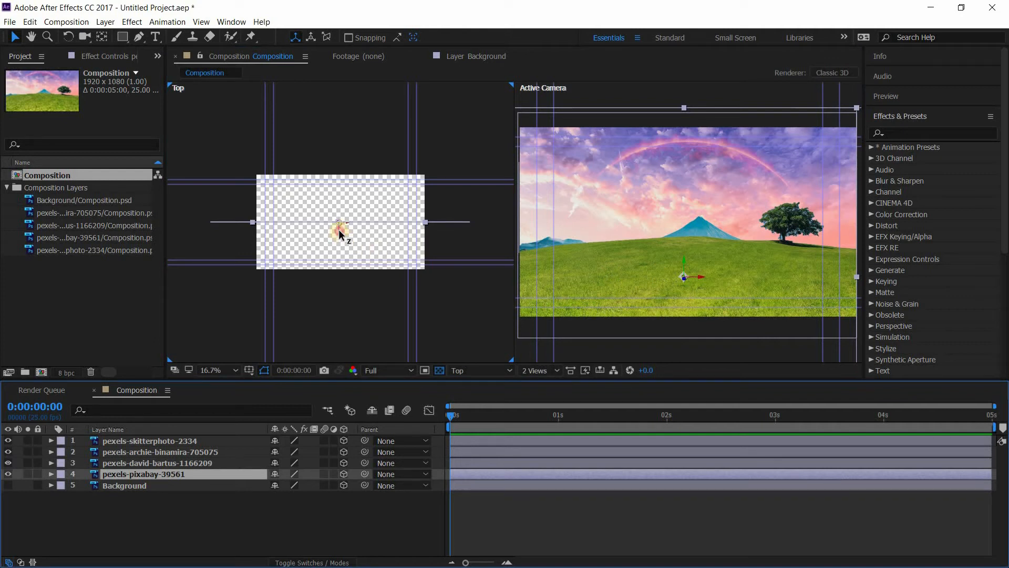
left_click_drag(339, 226, 339, 186)
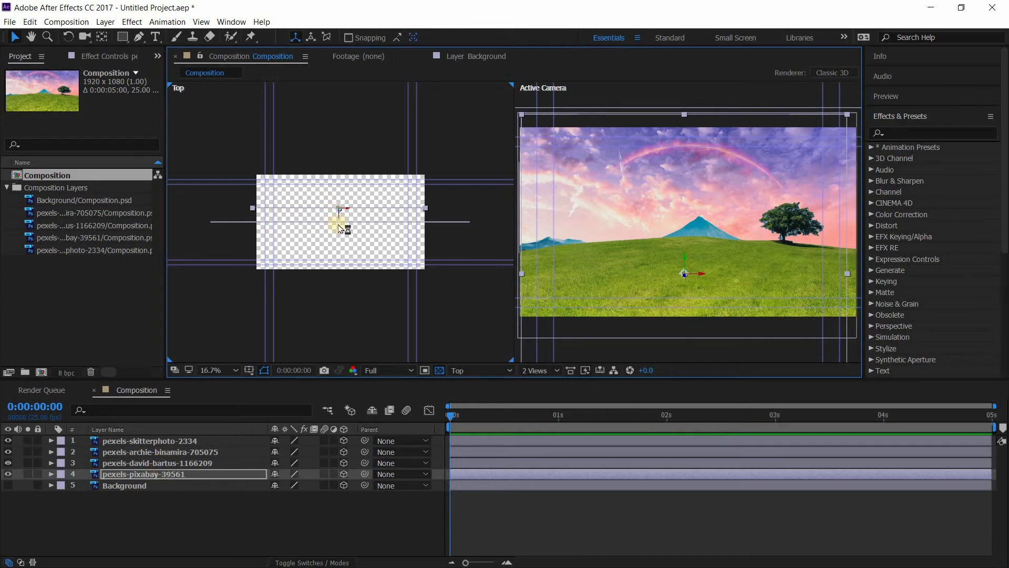
left_click(131, 475)
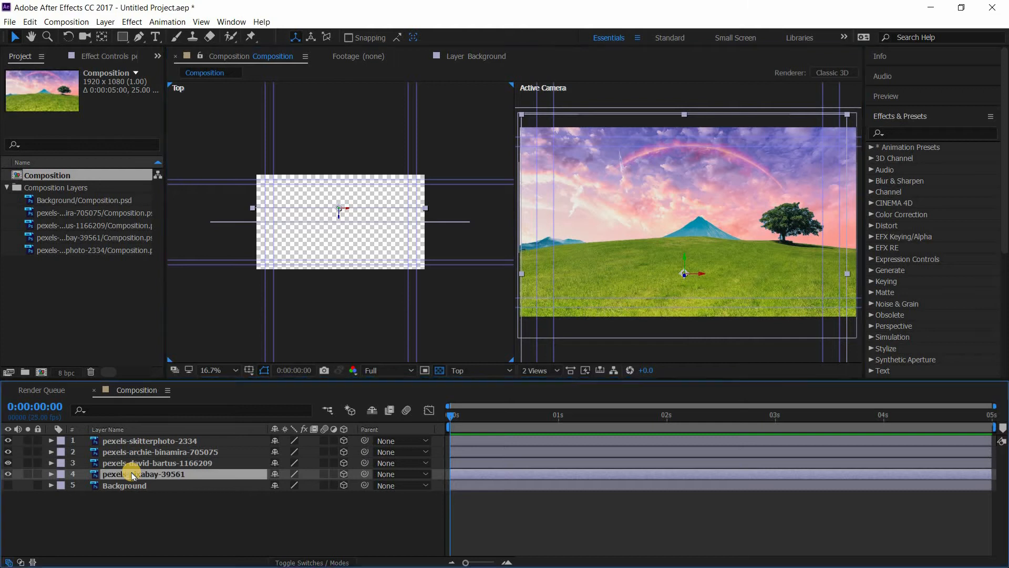
key("p")
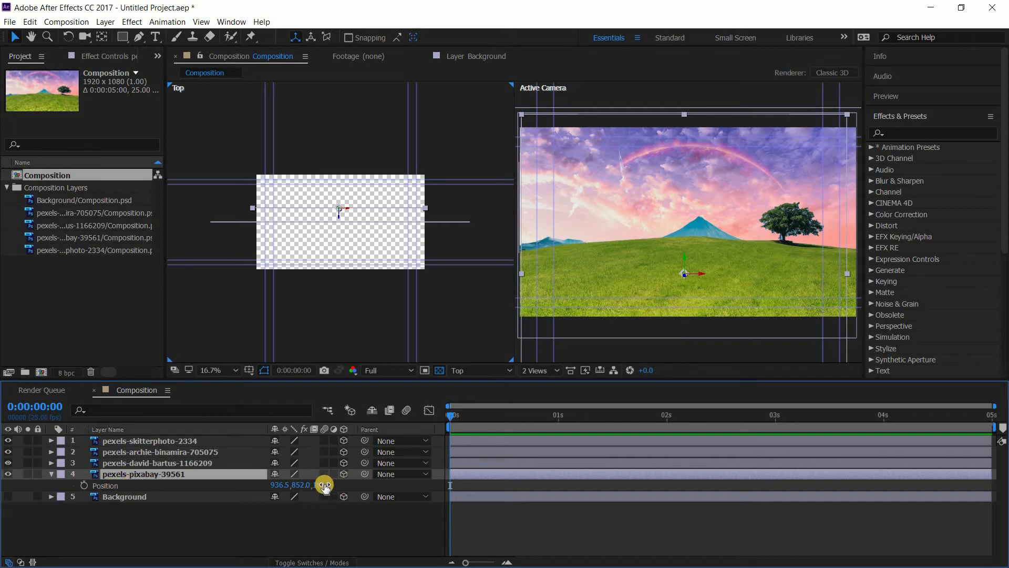
left_click_drag(323, 485, 520, 485)
Set layers 3 and 4 (the sky and pexels-pixabay-39561) to a Z position of 10000 and scale both to 320%
left_click(145, 460)
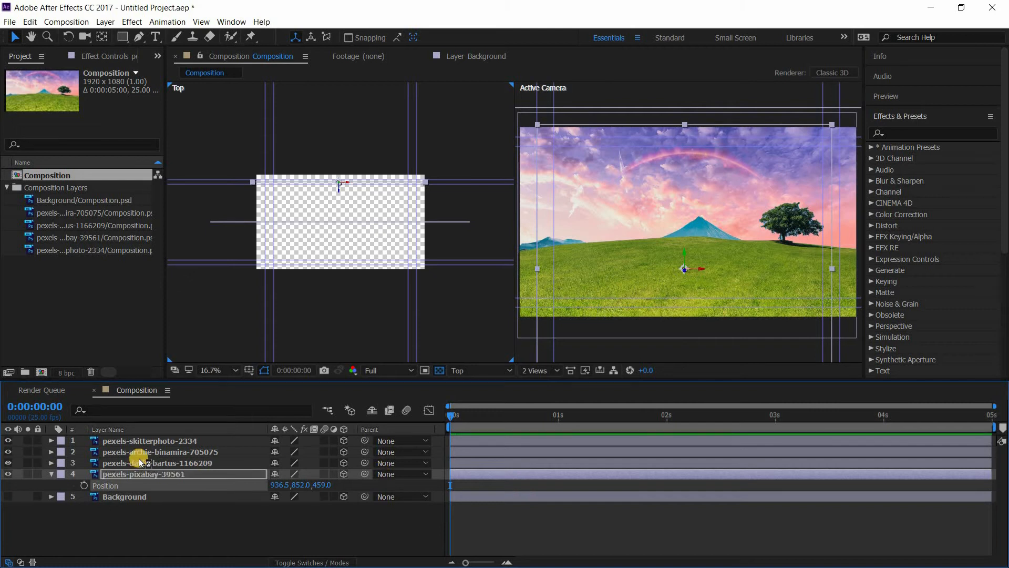
left_click(137, 469)
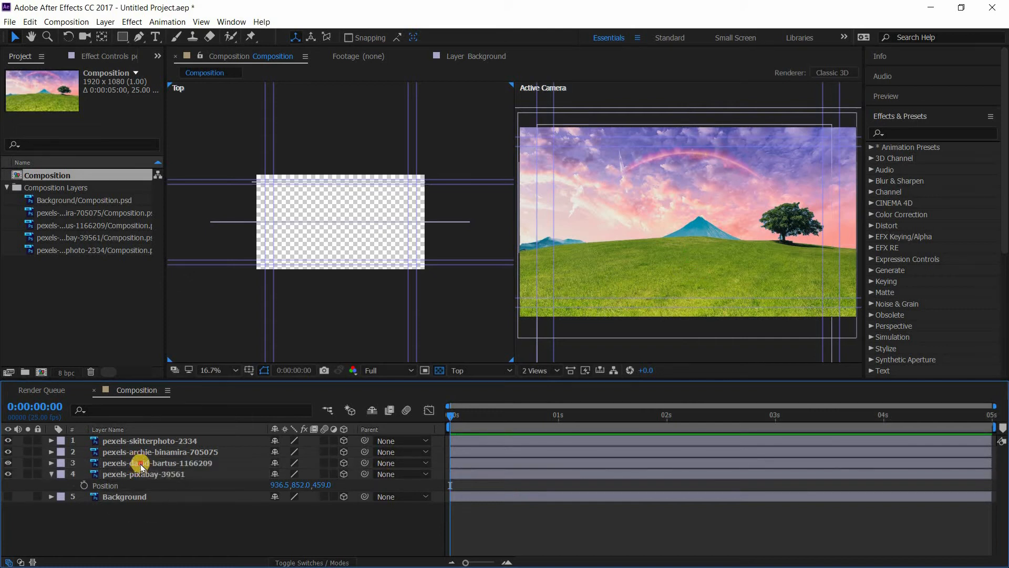
left_click(141, 464)
left_click(140, 474, "shift")
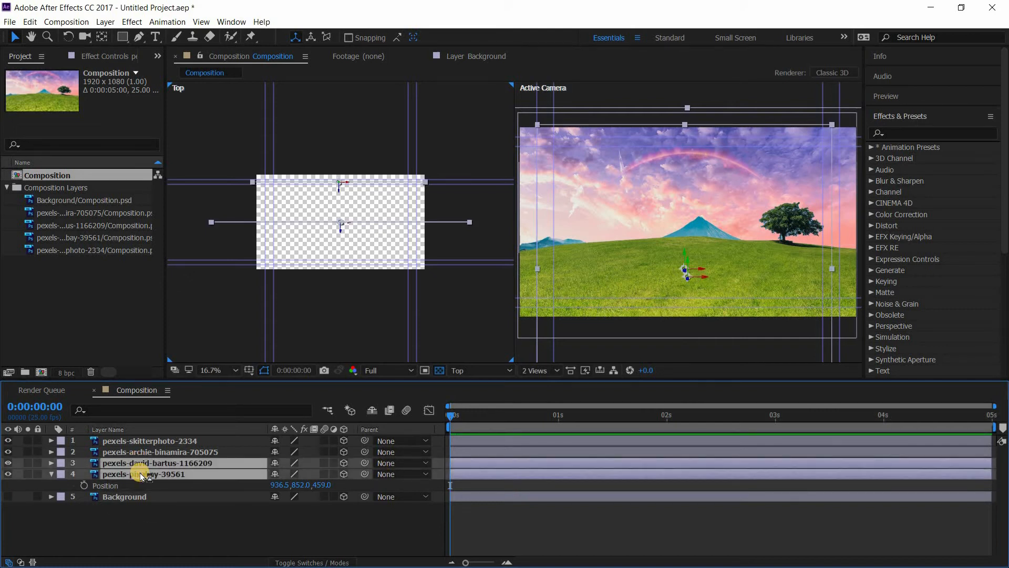
key("p")
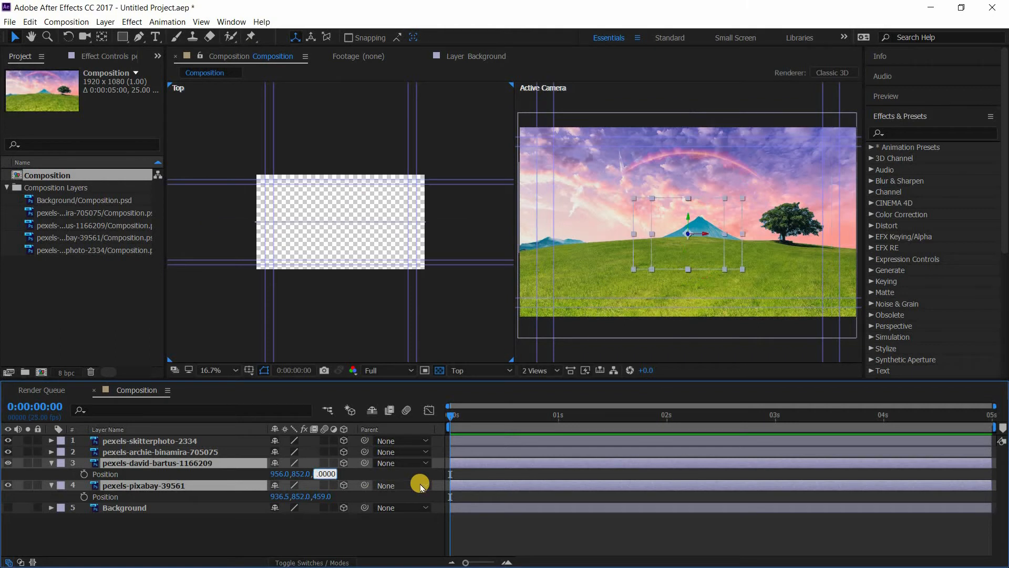
key("Return")
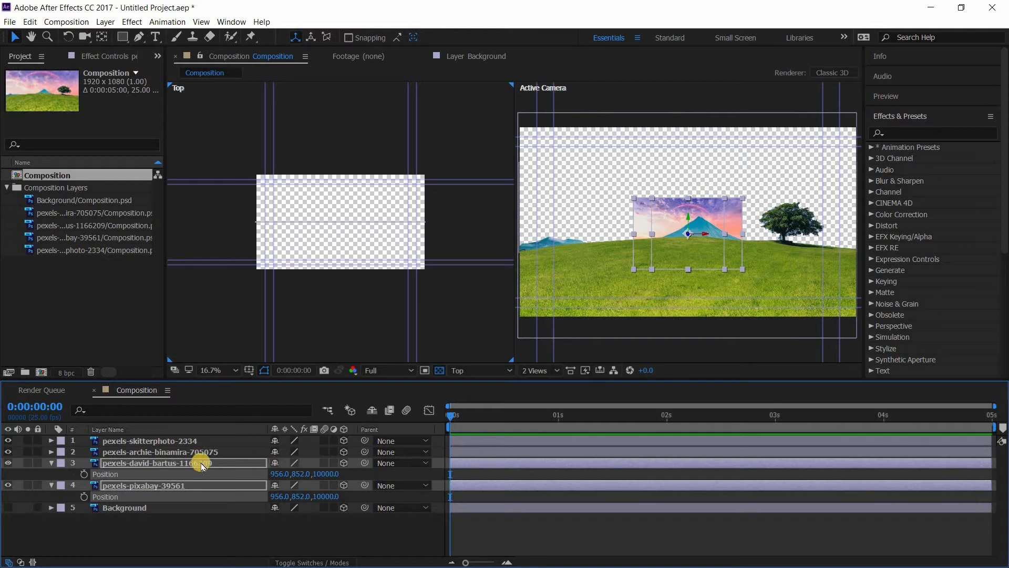
key("s")
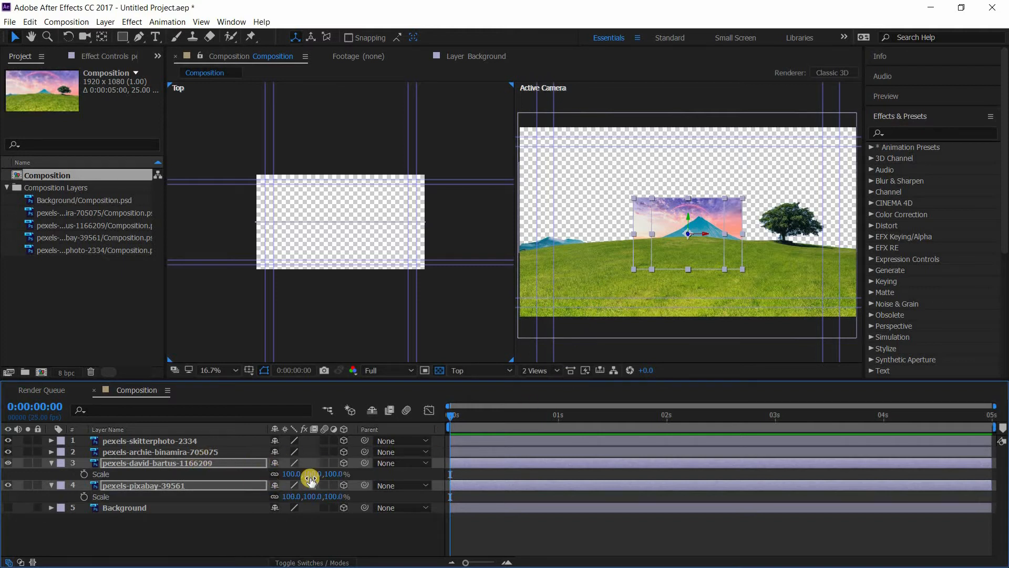
left_click_drag(341, 473, 450, 472)
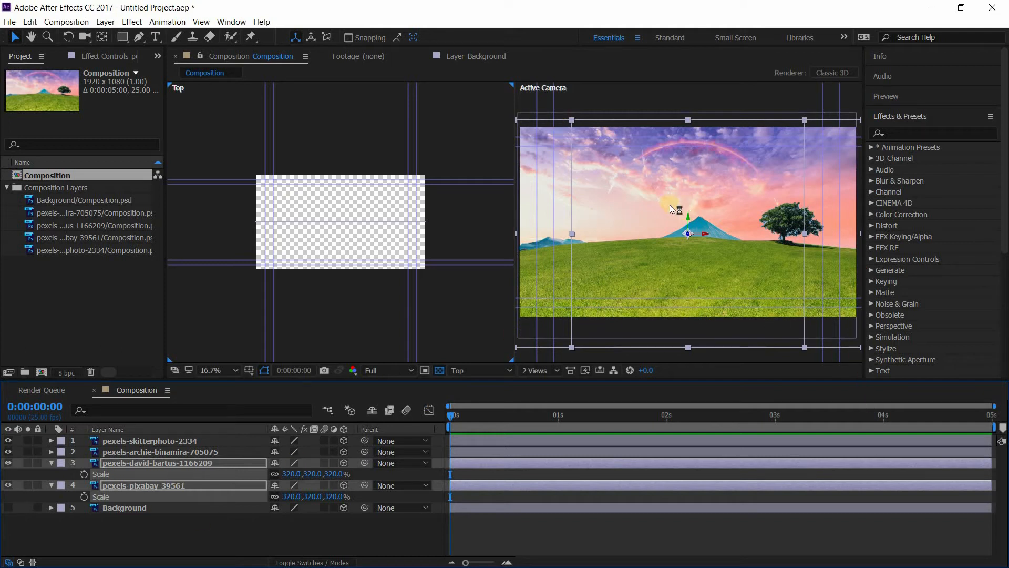
Reduce the Top view's magnification to 1.5% to examine the depth spacing of the layers
key("z")
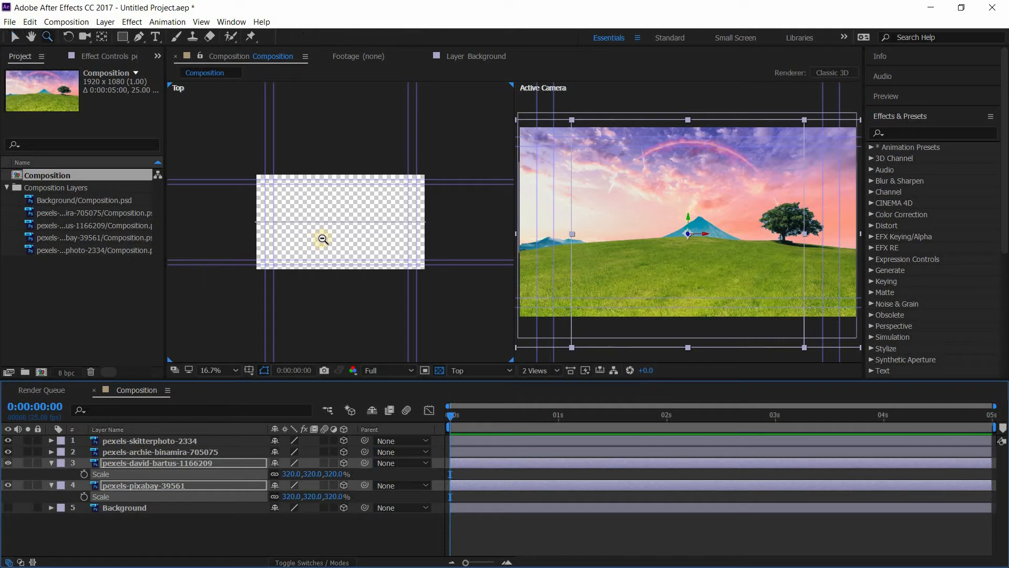
left_click(322, 239, "alt")
scroll(380, 198, "down", 6)
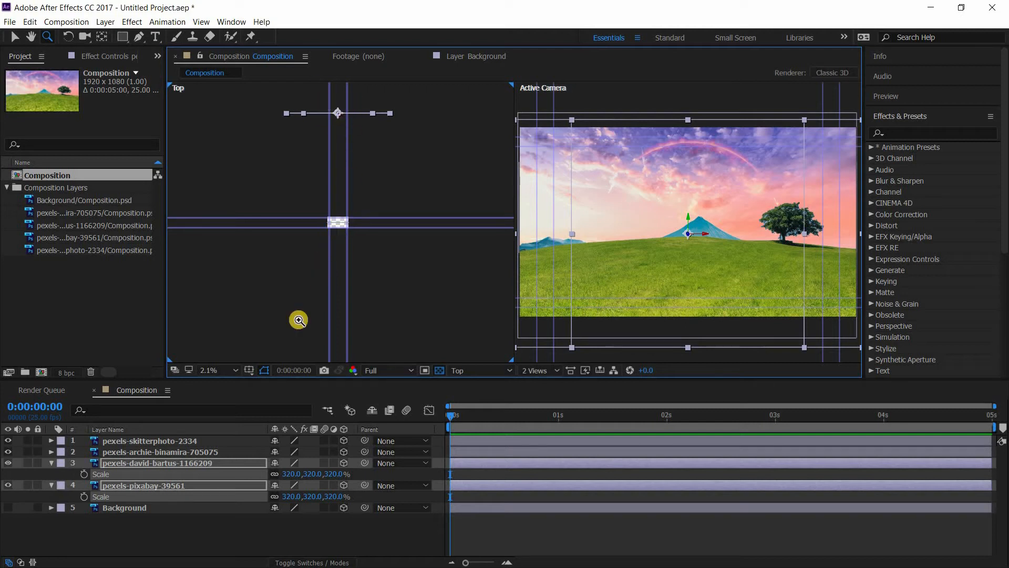
left_click(227, 365)
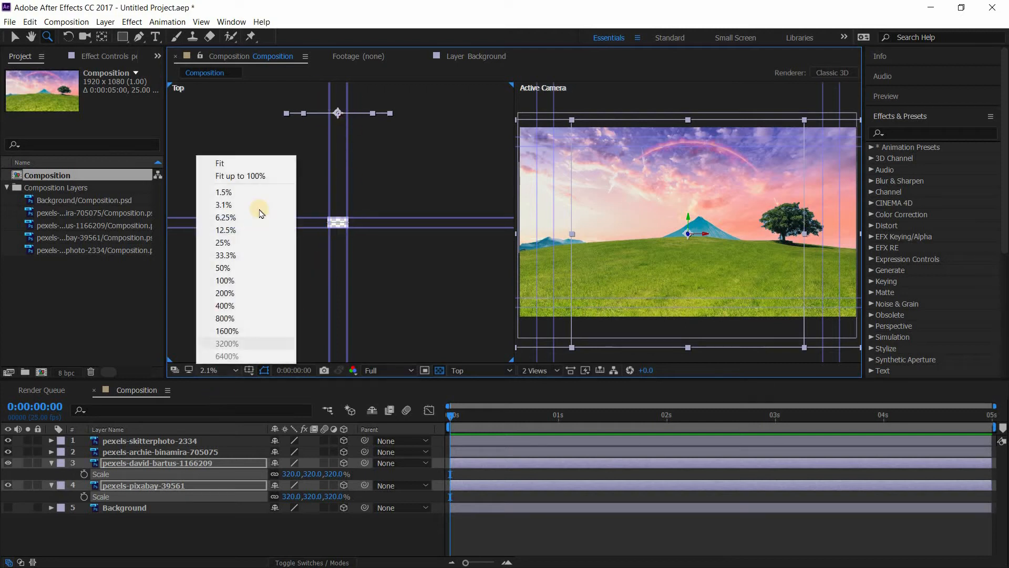
left_click(224, 192)
left_click(202, 370)
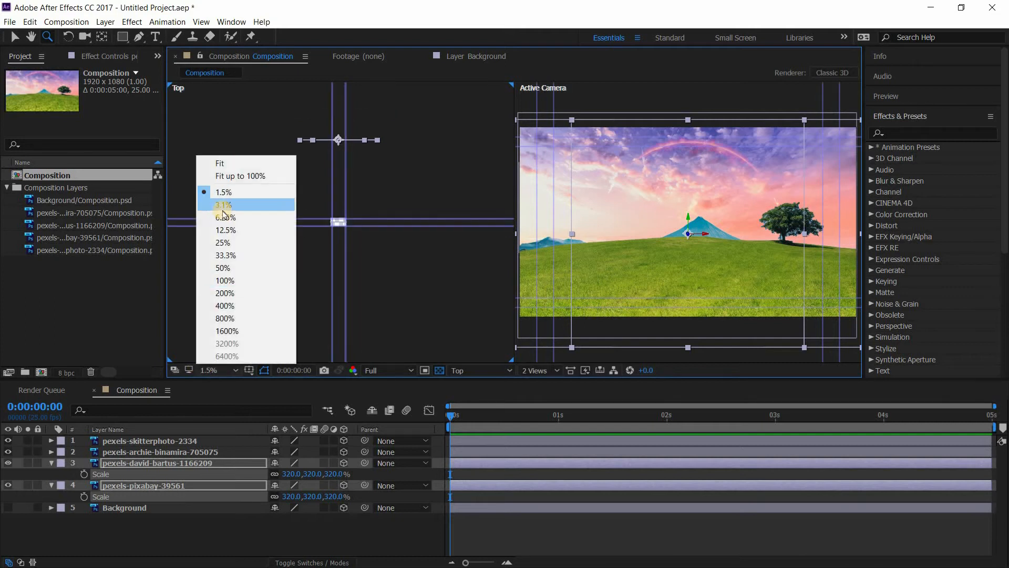
left_click(225, 204)
left_click(209, 370)
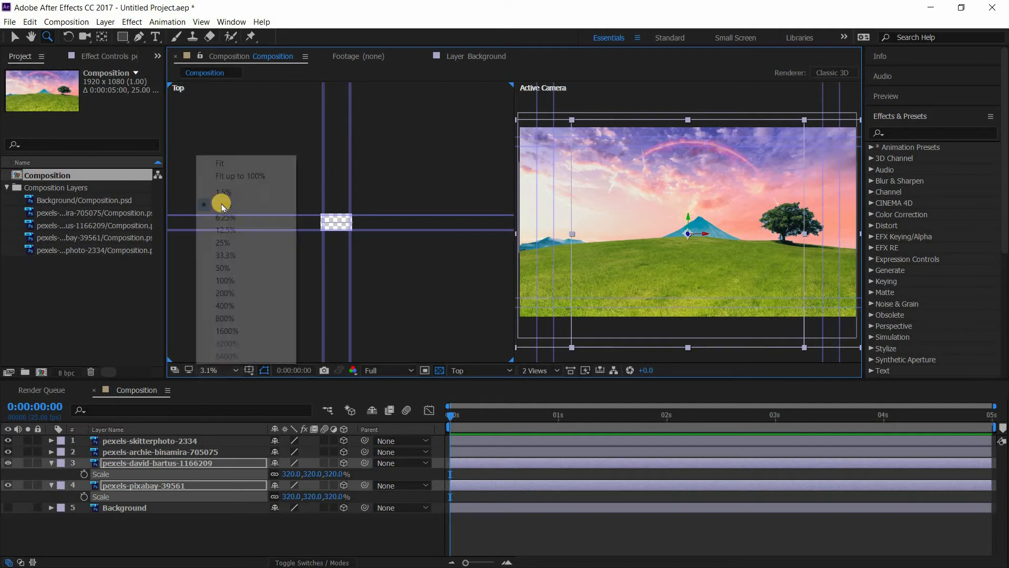
left_click(223, 192)
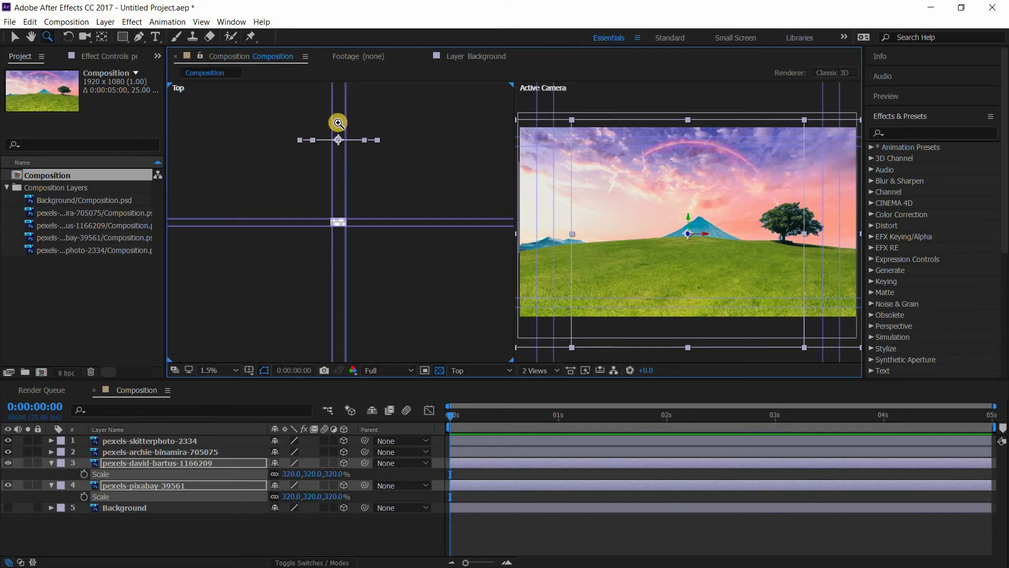
Show the Position property of layer 3, the sky layer
left_click(151, 451)
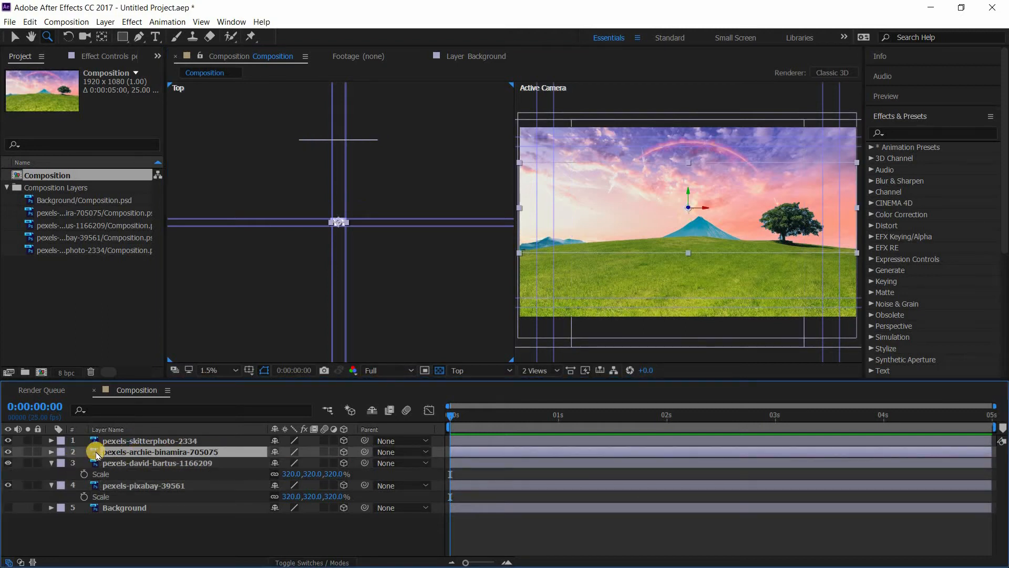
left_click(155, 462)
key("p")
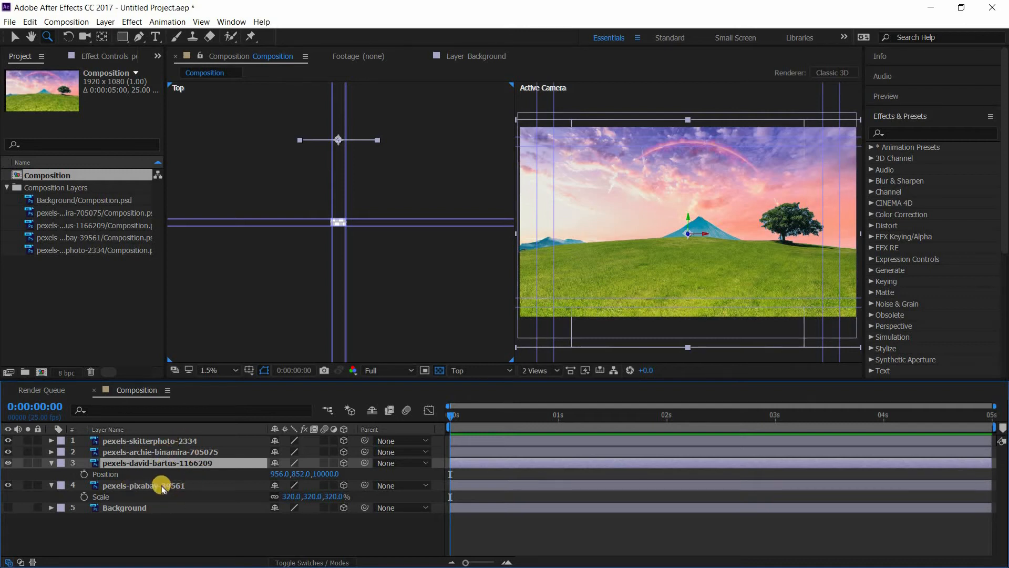
Rename the pexels-pixabay-39561 layer as Sun
left_click(160, 488)
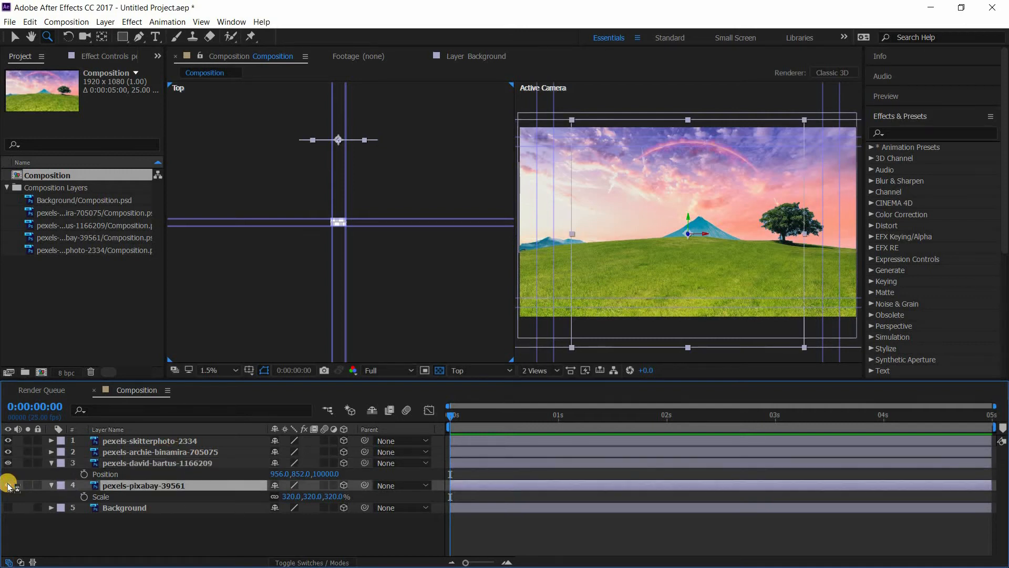
left_click(8, 485)
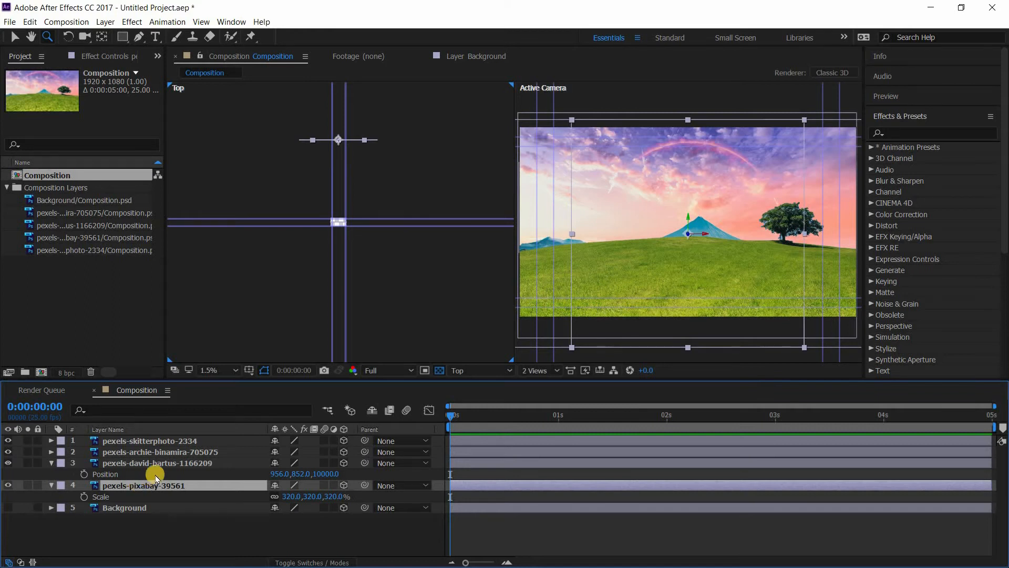
right_click(139, 486)
left_click(172, 474)
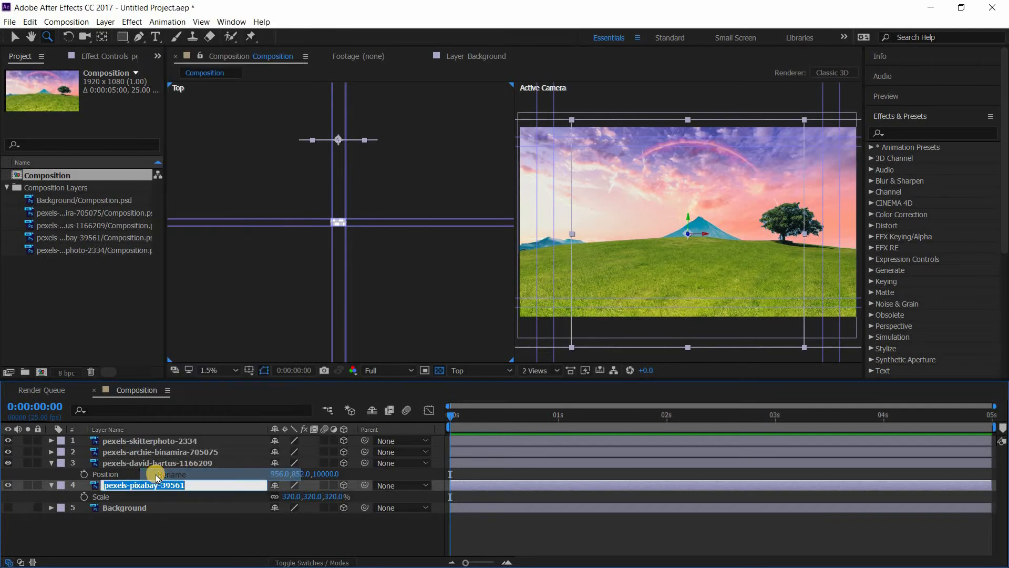
type("Sun")
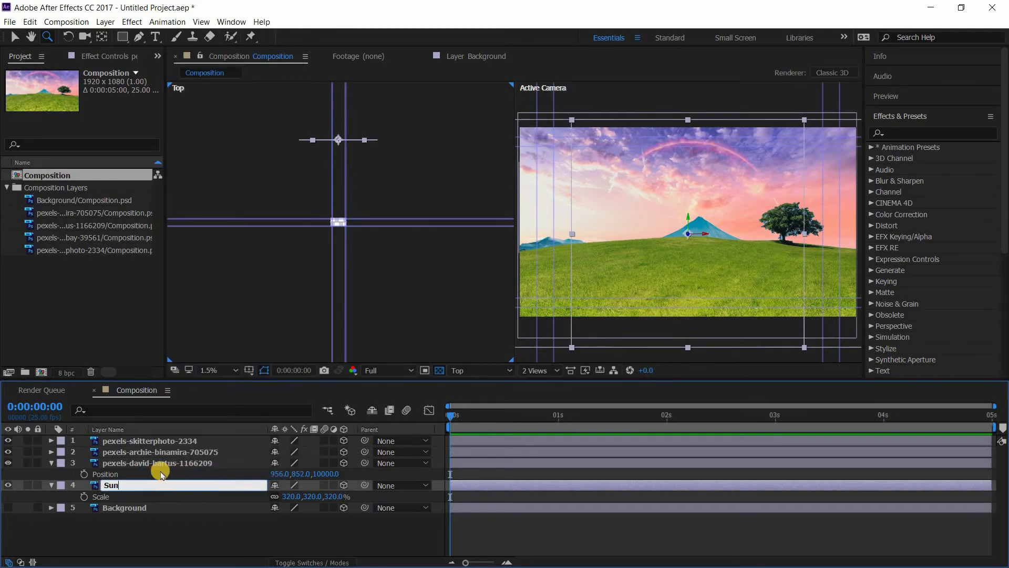
Toggle layer 3's visibility to check its contents and rename the layer as Sky
left_click(168, 465)
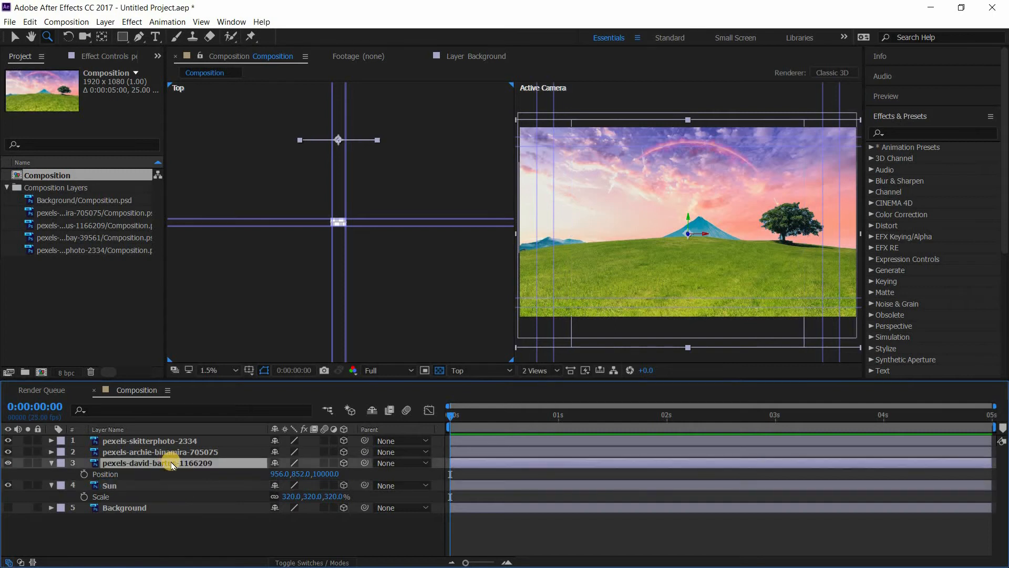
left_click(9, 463)
left_click(9, 463)
right_click(180, 453)
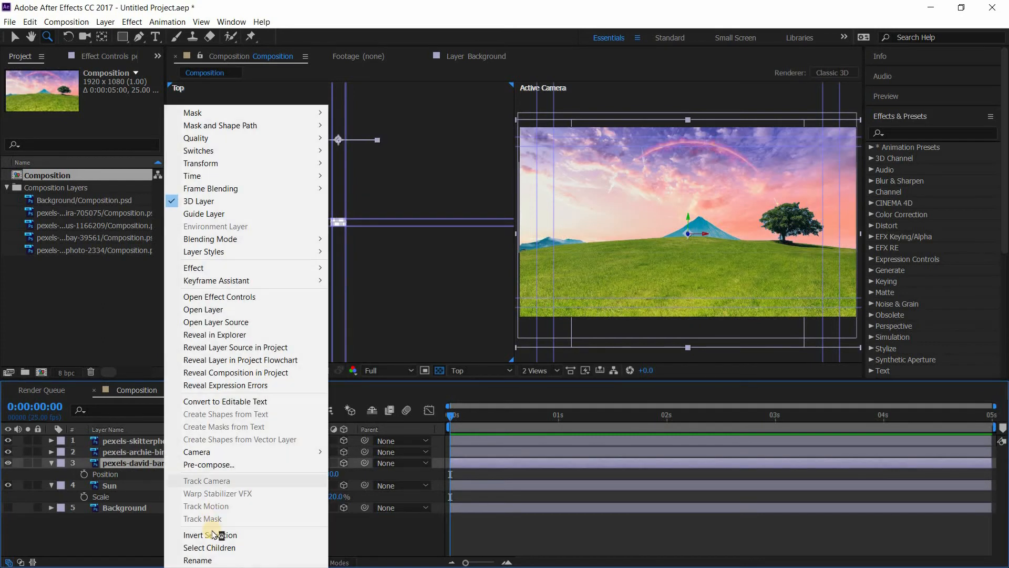
left_click(213, 559)
type("S")
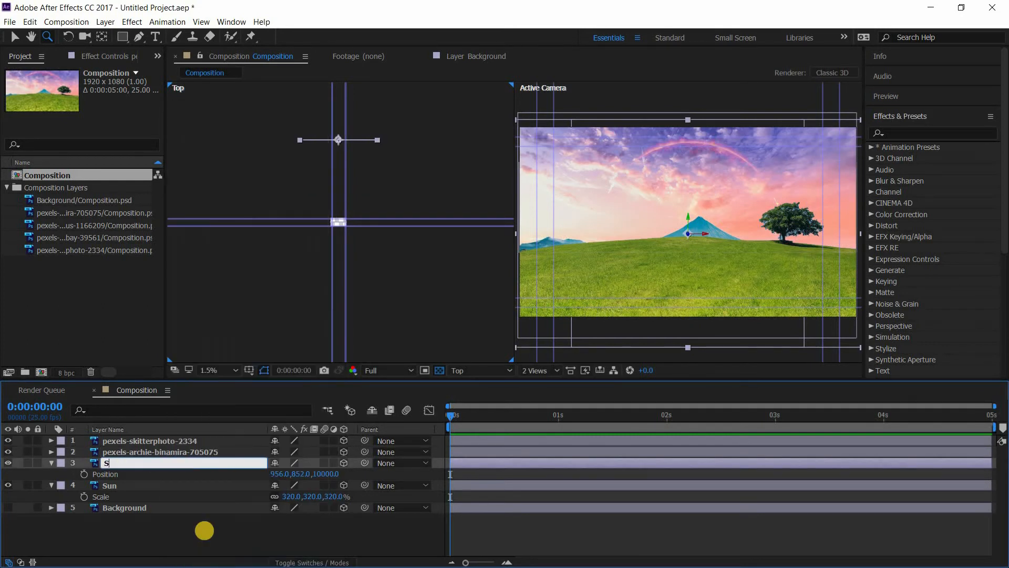
type("ky")
key("Return")
Rename layer 2, which holds the mountain image, as Mountain
right_click(160, 450)
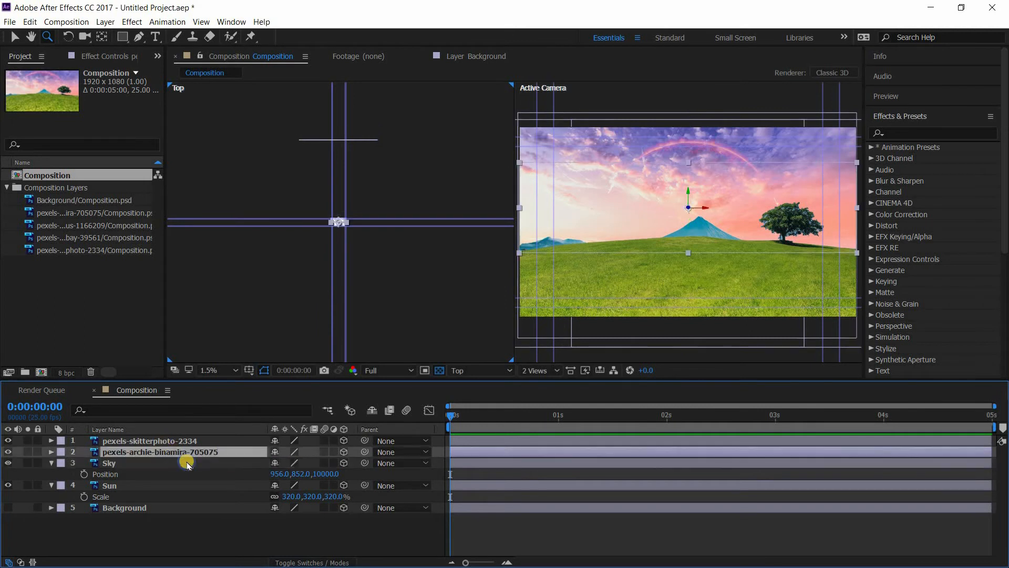
left_click(210, 558)
type("Mountain")
key("Return")
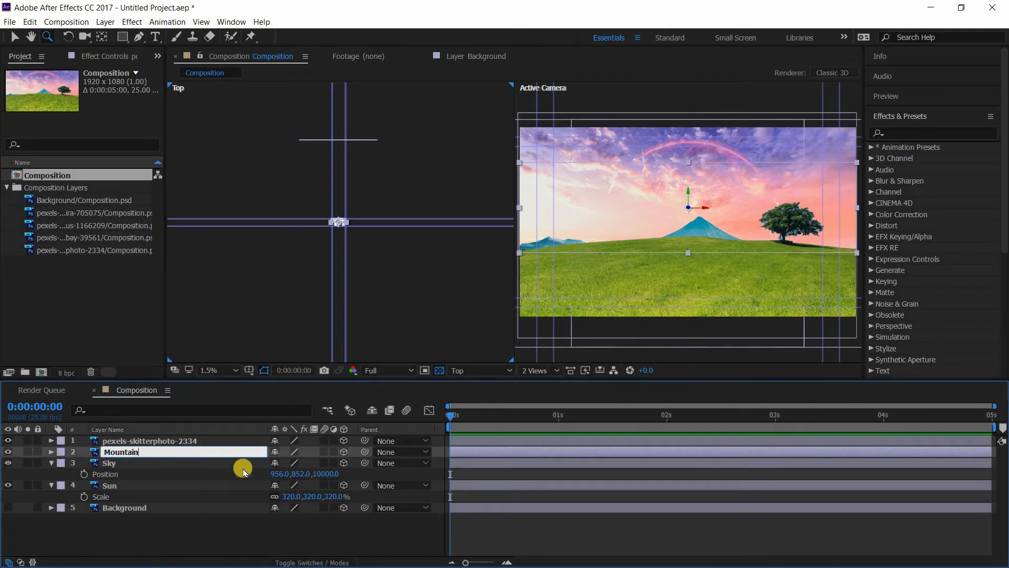
Rename the pexels-skitterphoto-2334 layer as Field
right_click(179, 441)
left_click(216, 557)
type("field")
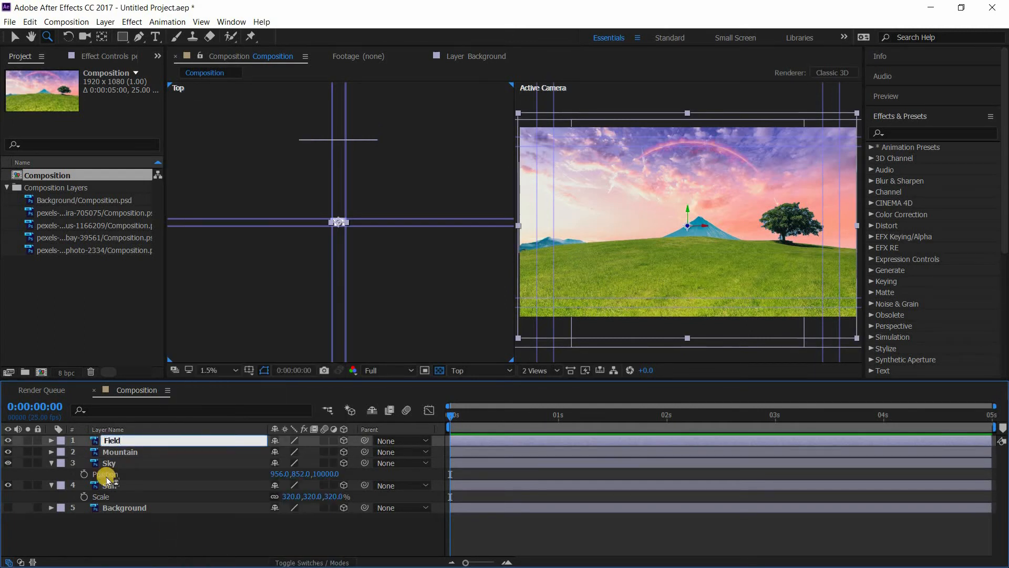
key("Return")
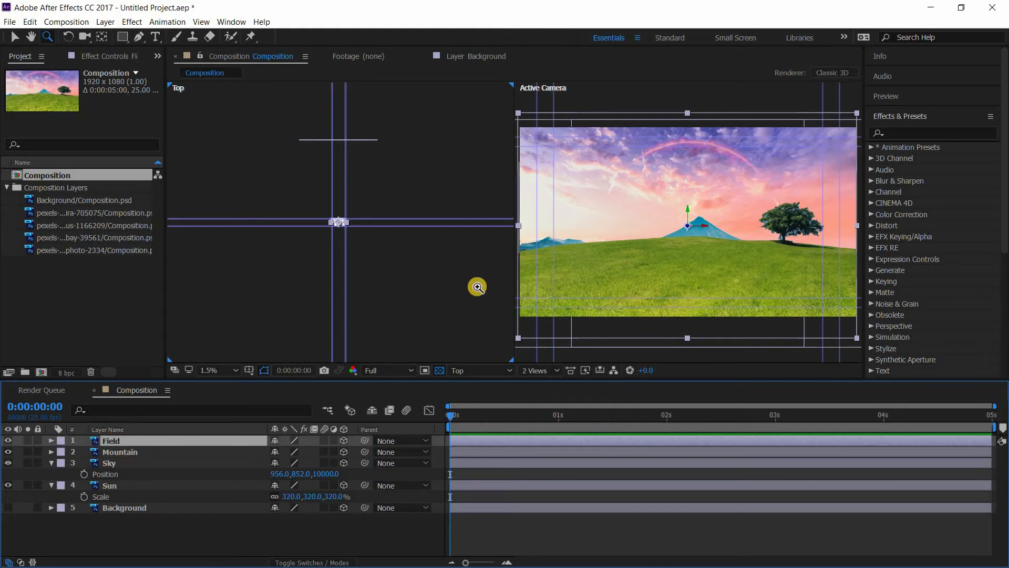
Push the Mountain layer back in depth to a Z position of 5000
left_click(122, 453)
key("p")
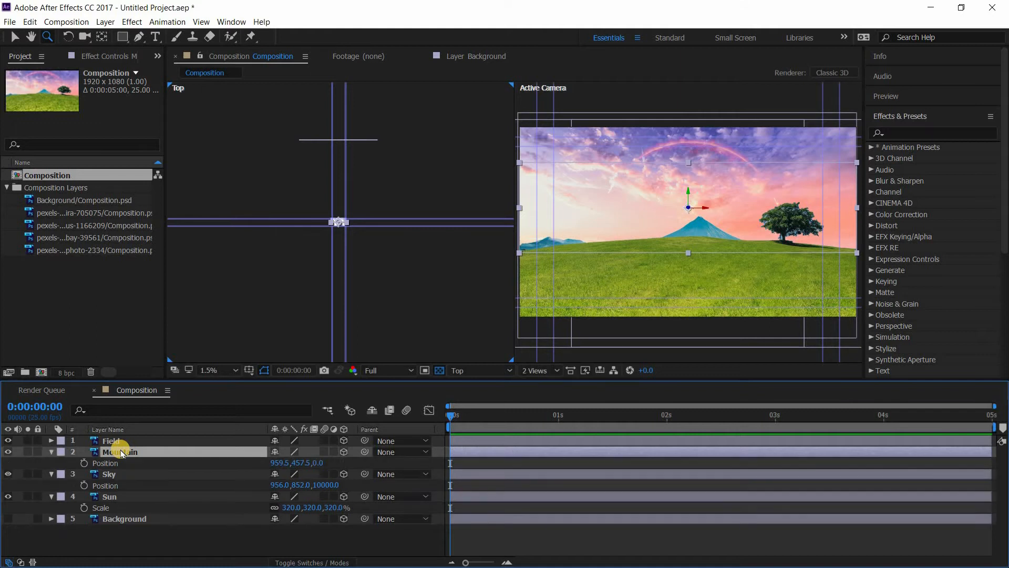
left_click(131, 476)
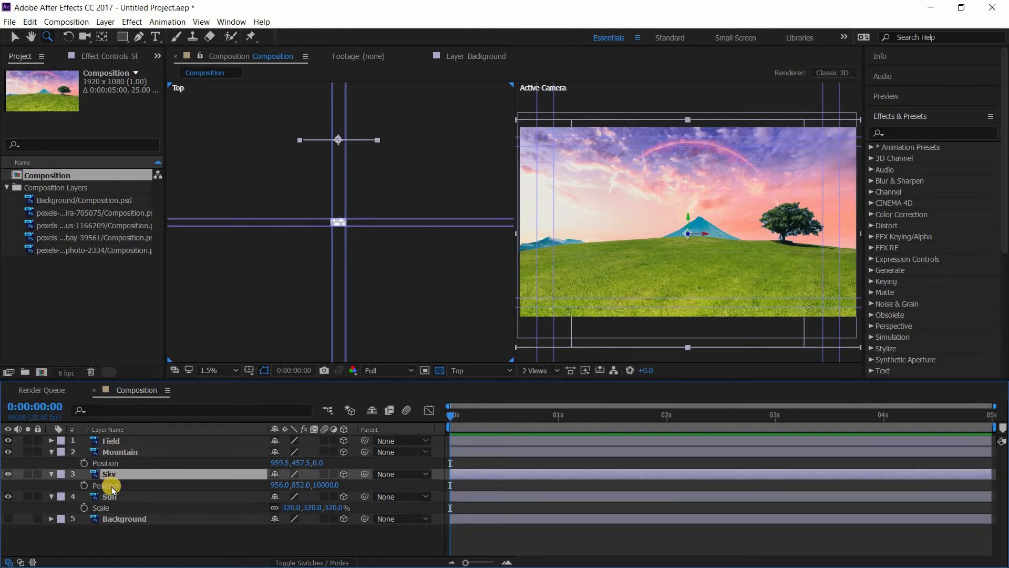
left_click(134, 451)
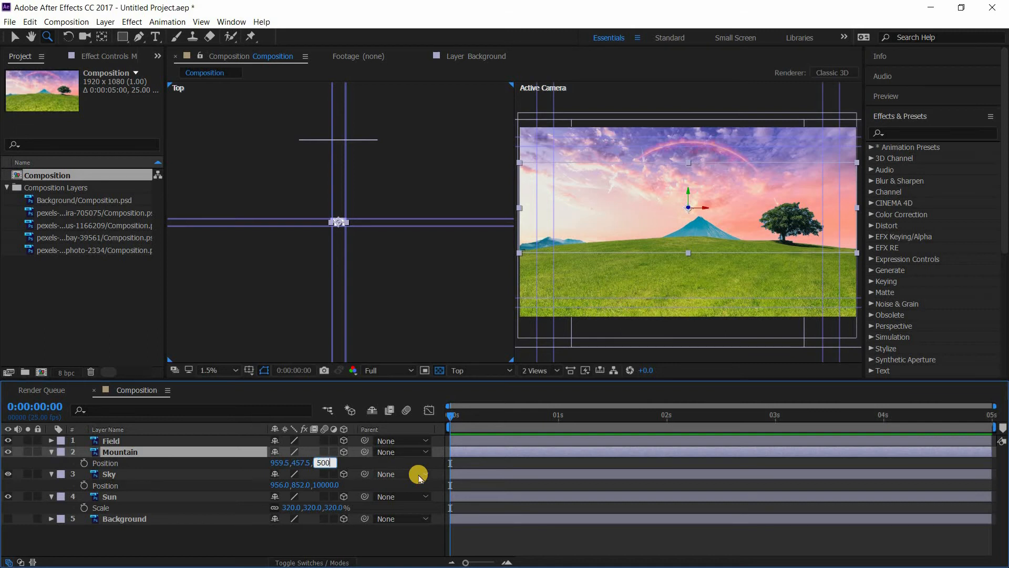
type("0")
key("Return")
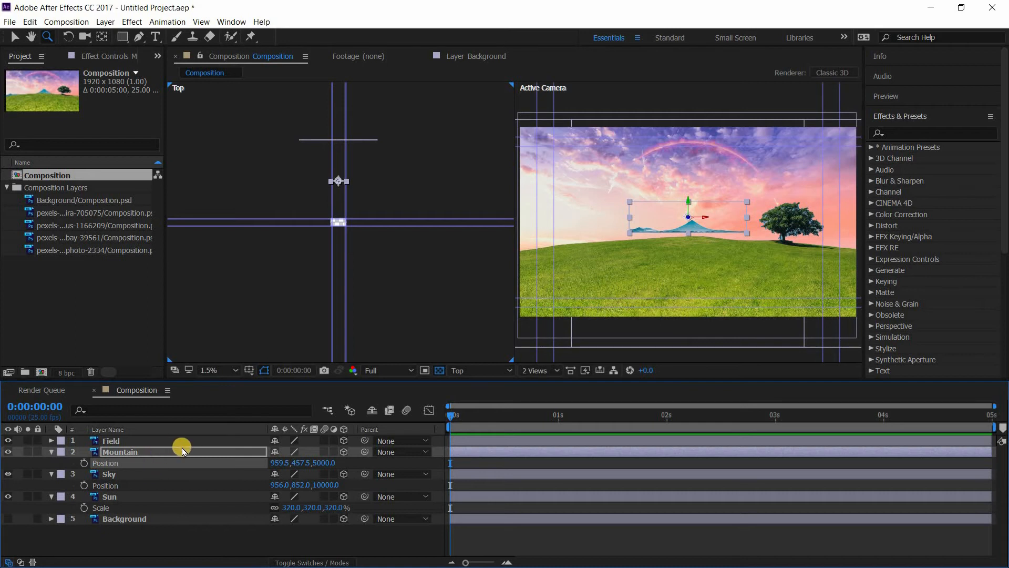
Scale the Mountain layer to 289% and raise it along the Y axis so its peaks stand above the field
key("s")
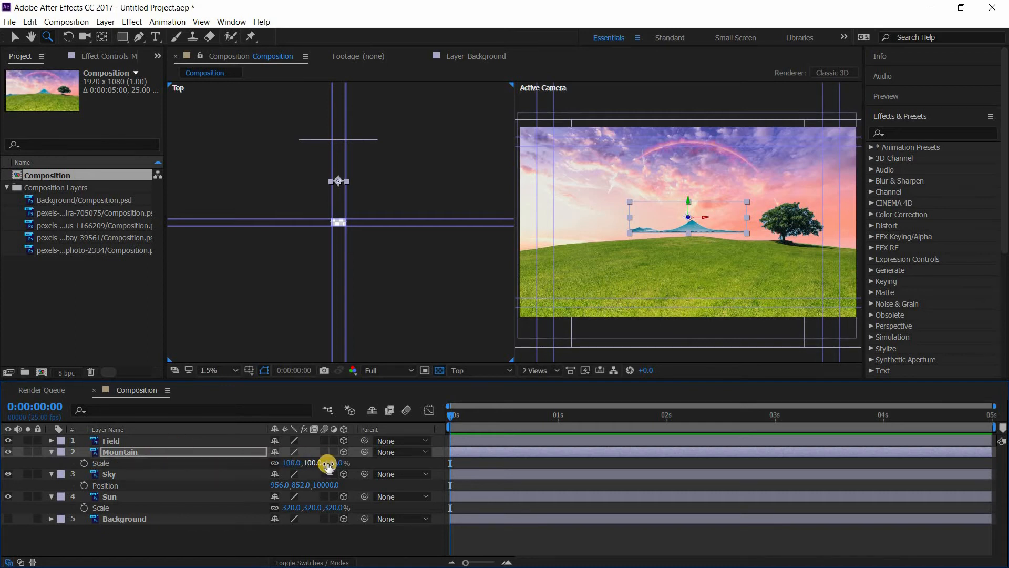
left_click_drag(331, 463, 458, 470)
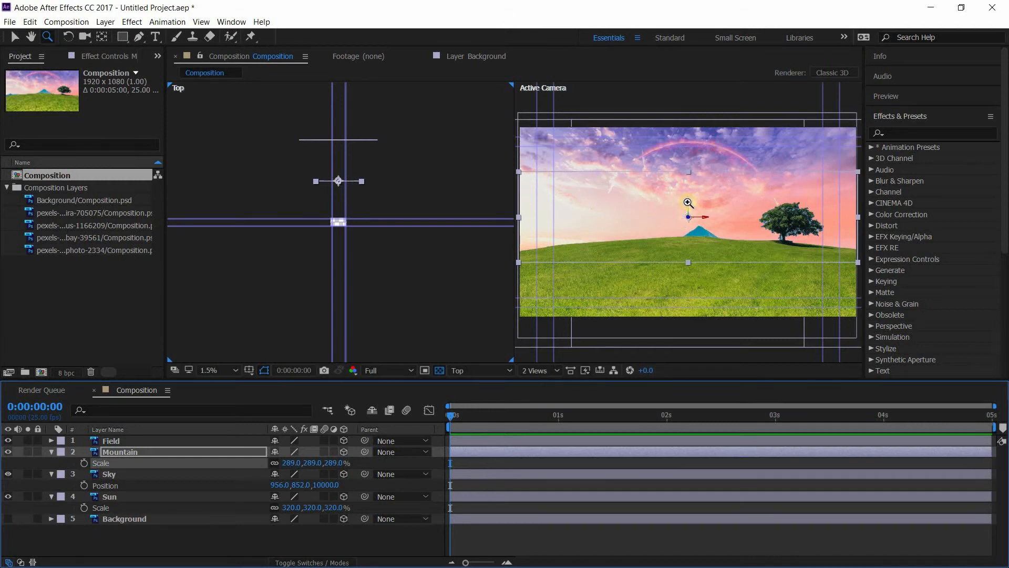
key("v")
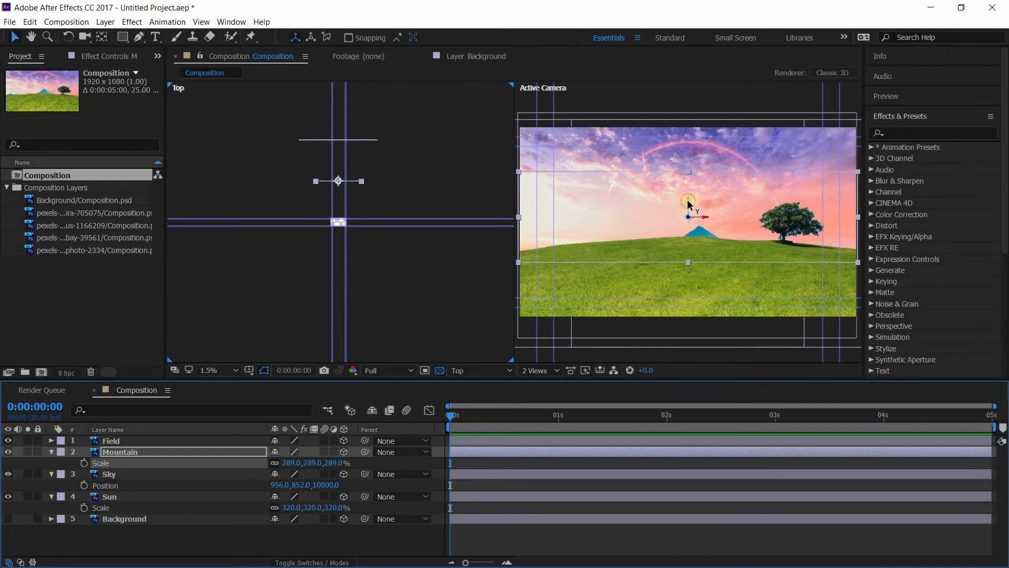
left_click_drag(687, 201, 687, 179)
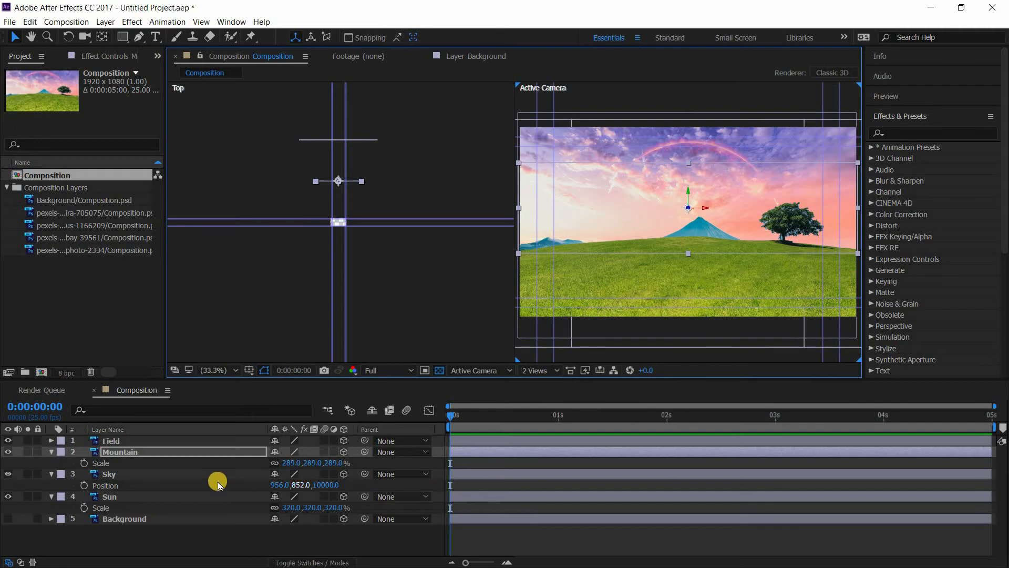
left_click(228, 441)
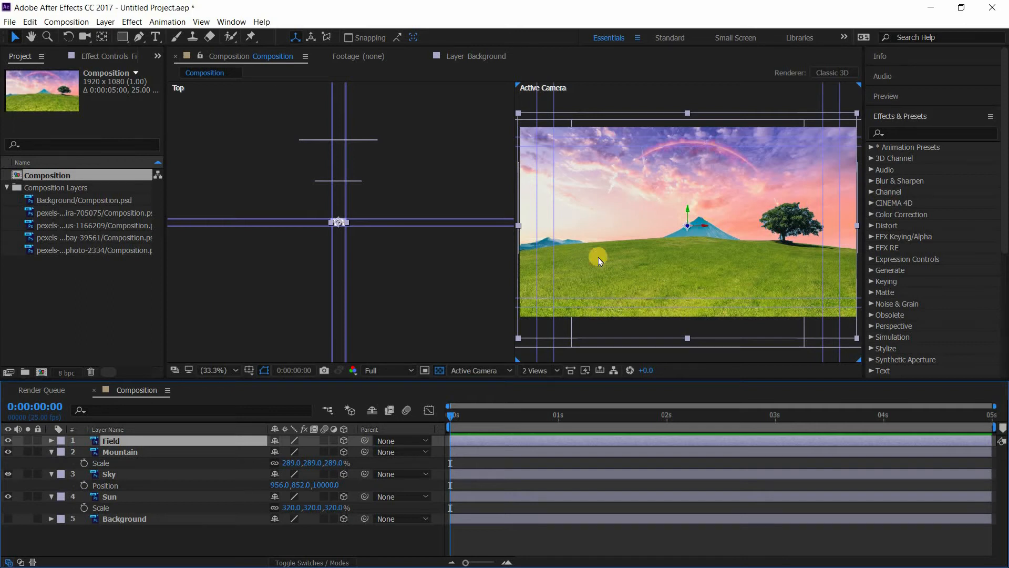
Add a two-node camera to the composition with the 50mm preset and depth of field disabled
left_click(85, 36)
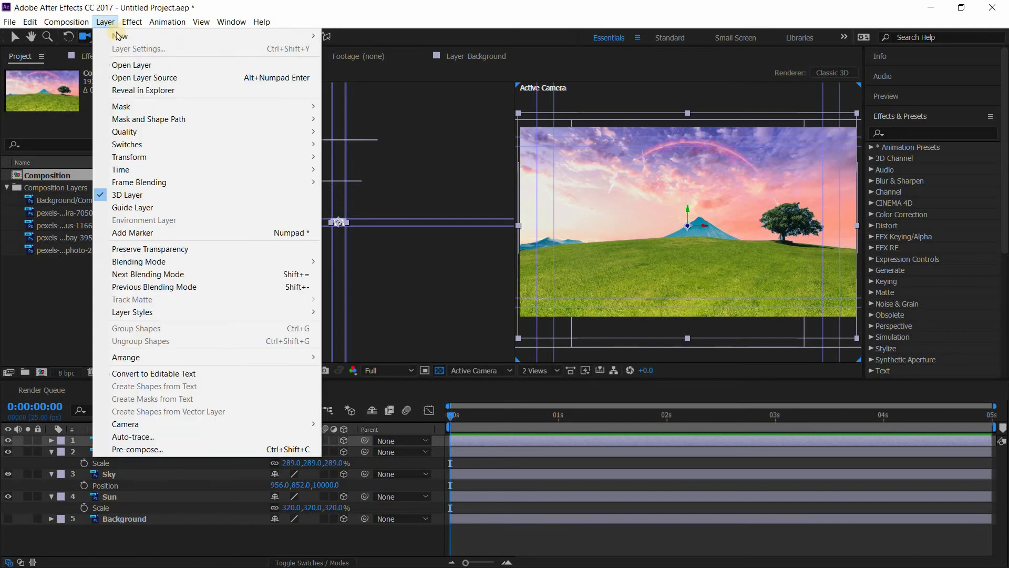
mouse_move(117, 38)
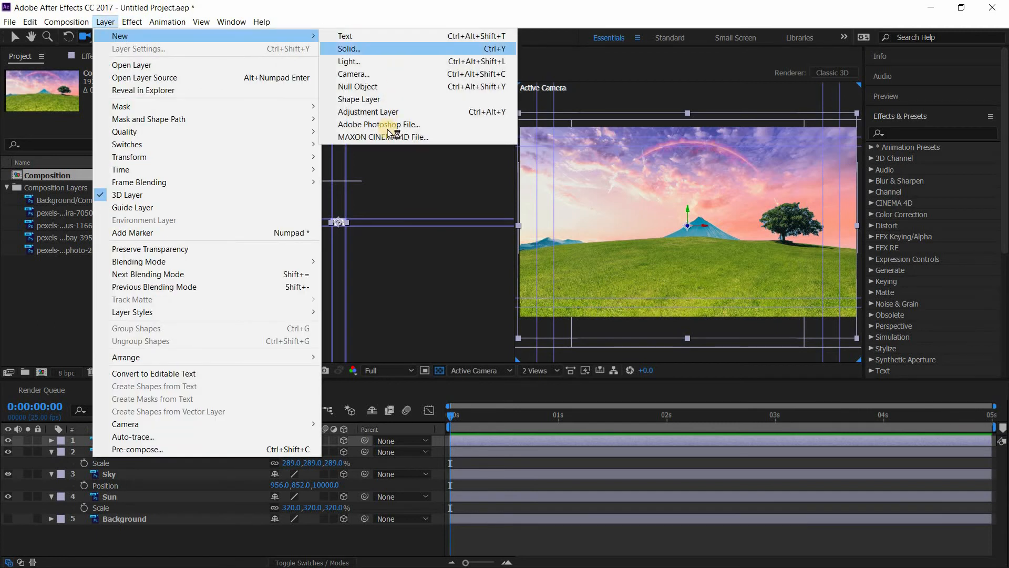
key("Return")
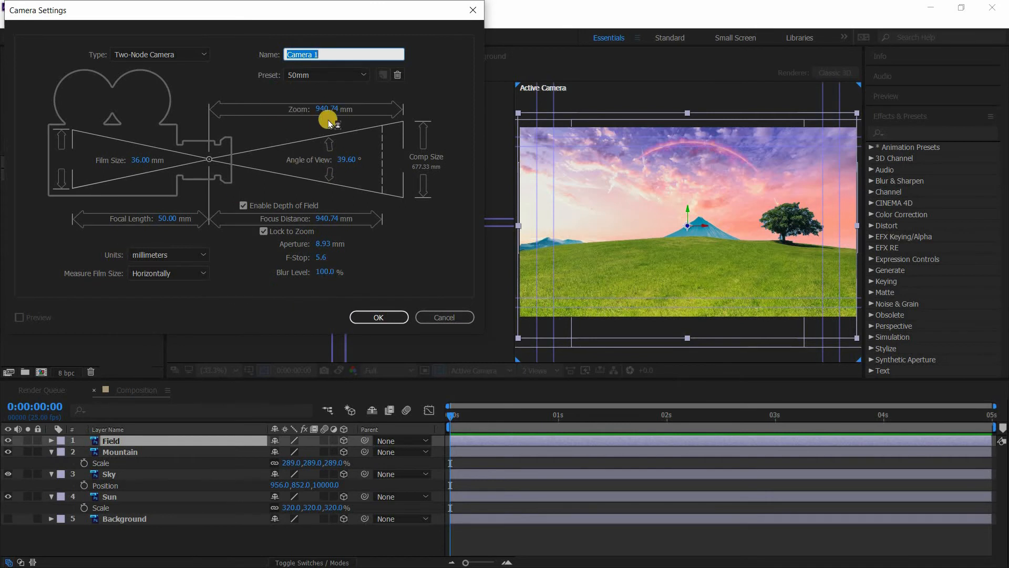
left_click(309, 76)
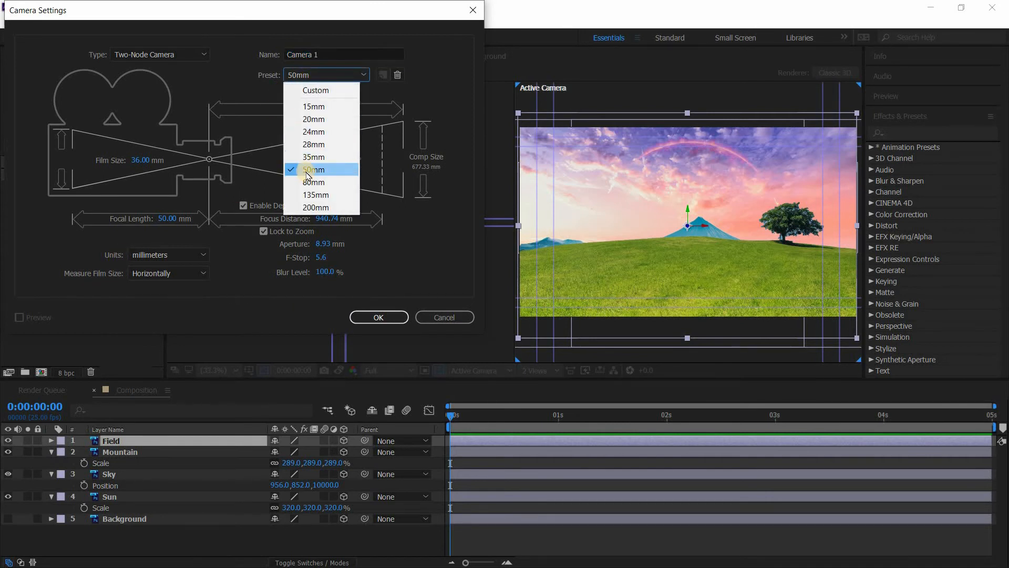
left_click(328, 75)
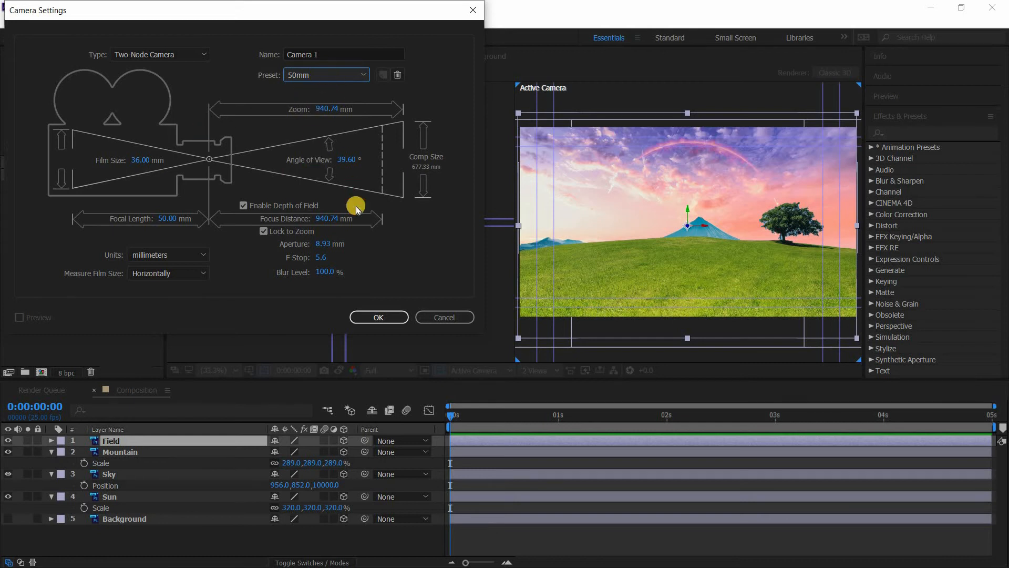
left_click(323, 75)
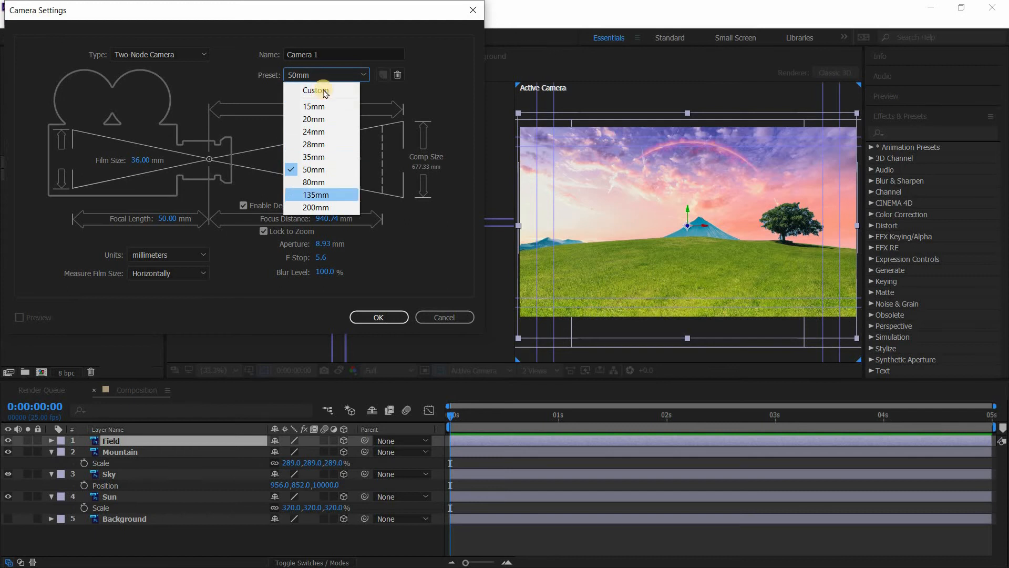
left_click(330, 39)
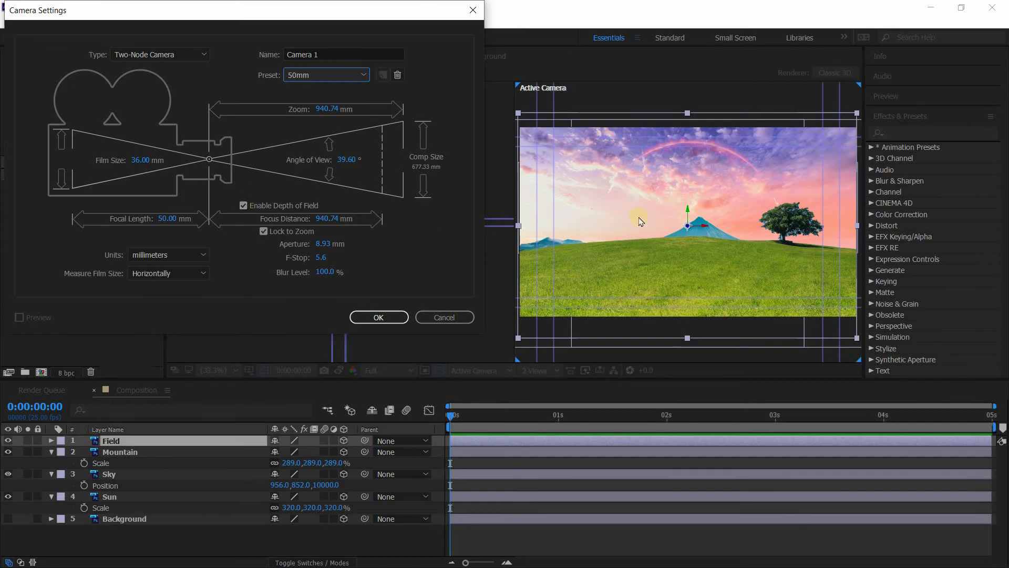
left_click(243, 205)
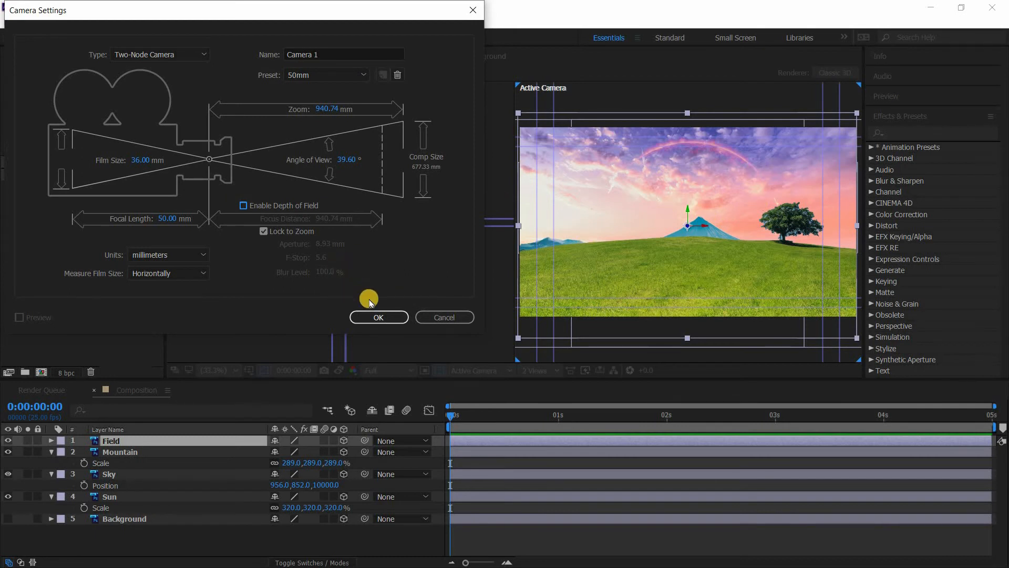
left_click(374, 318)
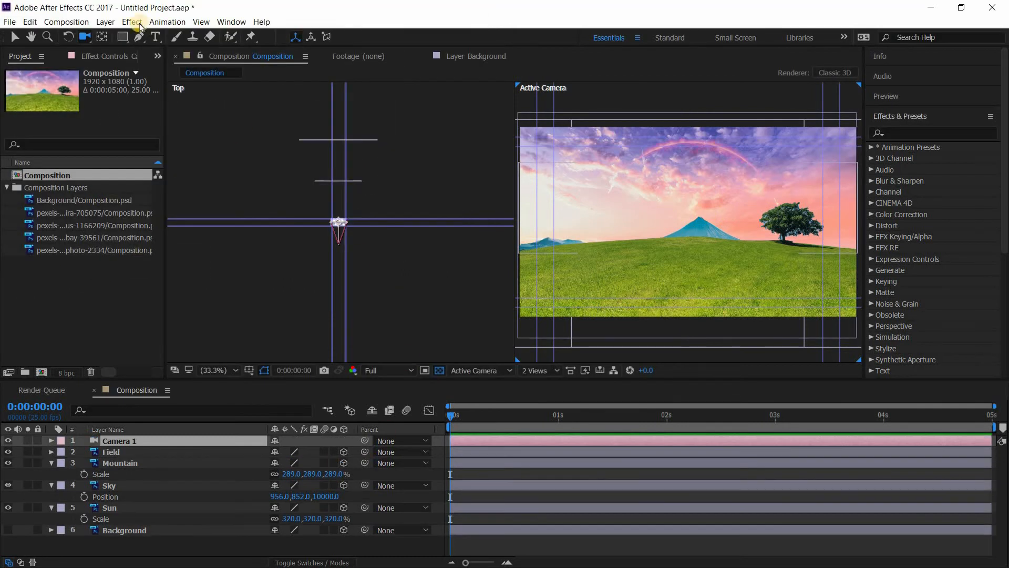
Try orbiting the camera around the scene with the Unified Camera tool
left_click(87, 38)
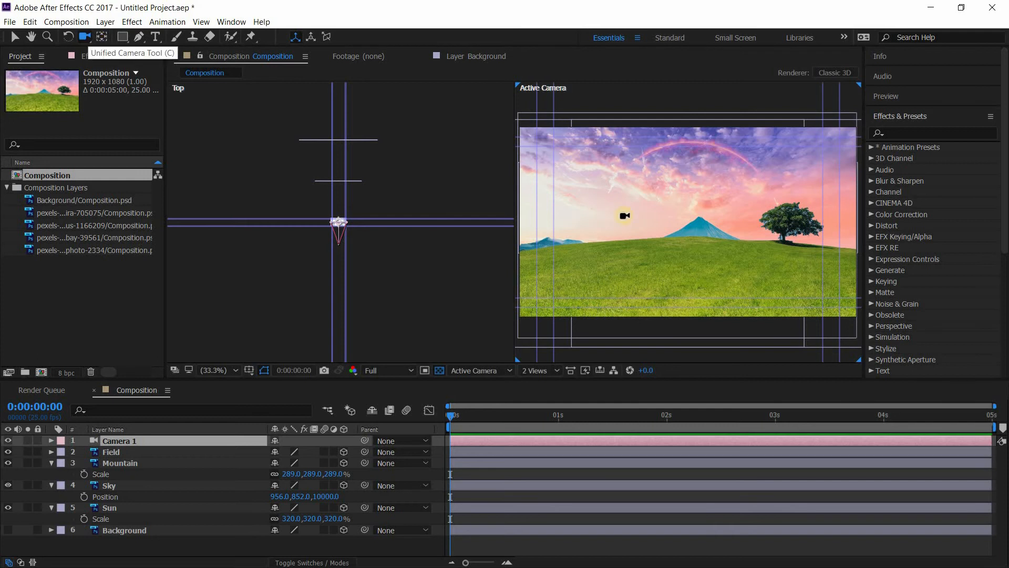
left_click_drag(631, 247, 552, 349)
Switch the composition viewer to a single Active Camera view and pan the image into the middle
left_click(537, 371)
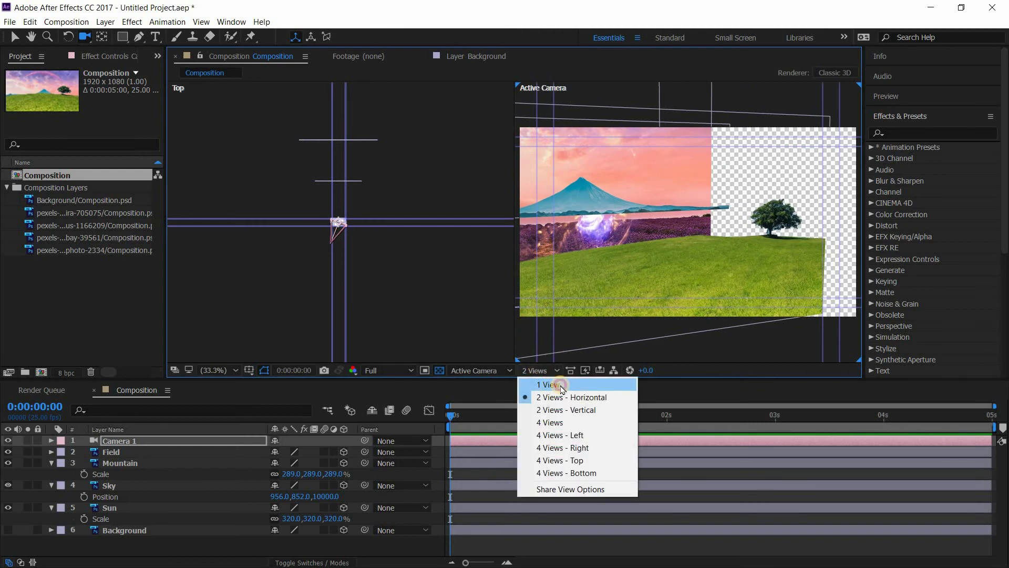
left_click(549, 385)
key("h")
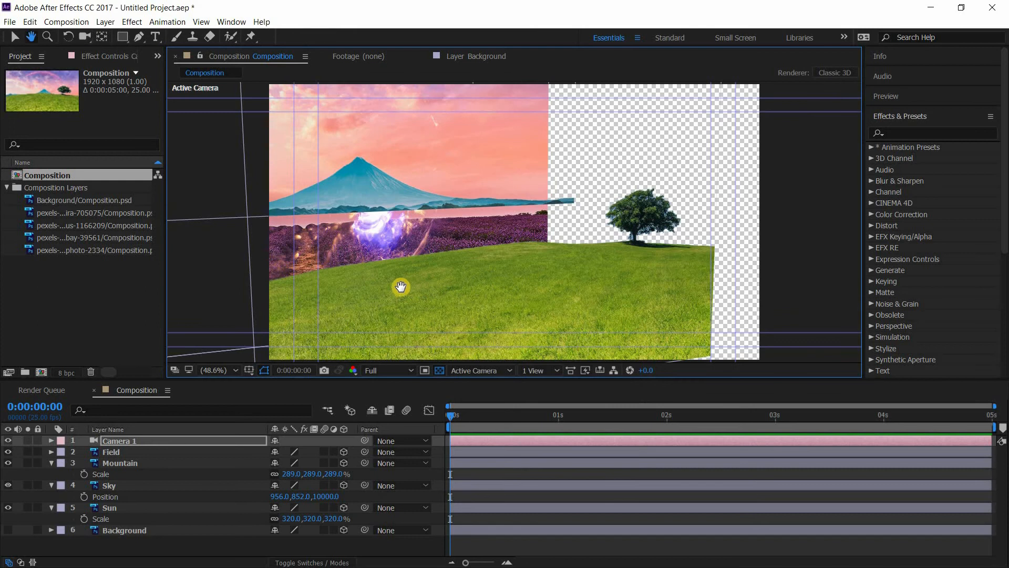
left_click_drag(401, 286, 454, 283)
Try orbiting the camera again, undo the move, and reset the camera's transform
key("c")
mouse_move(580, 253)
left_mouse_down()
mouse_move(553, 253)
mouse_move(583, 252)
left_mouse_up()
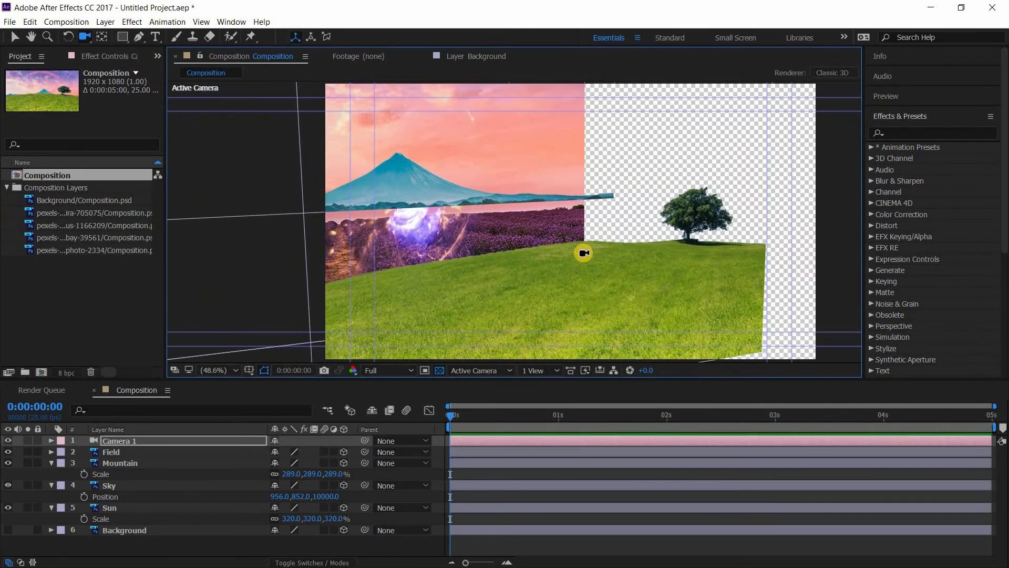
key("ctrl+z")
left_click(51, 440)
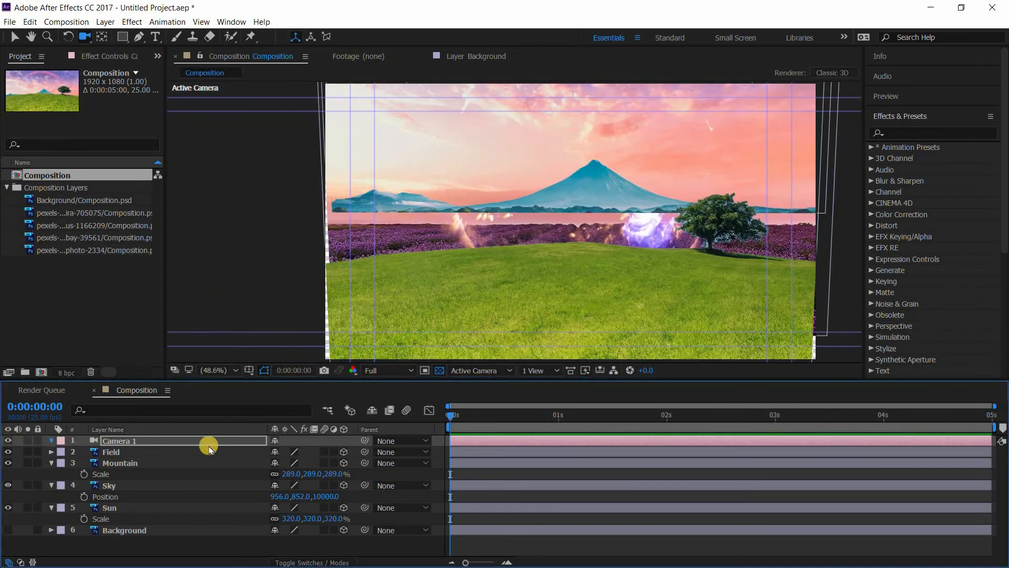
left_click(275, 452)
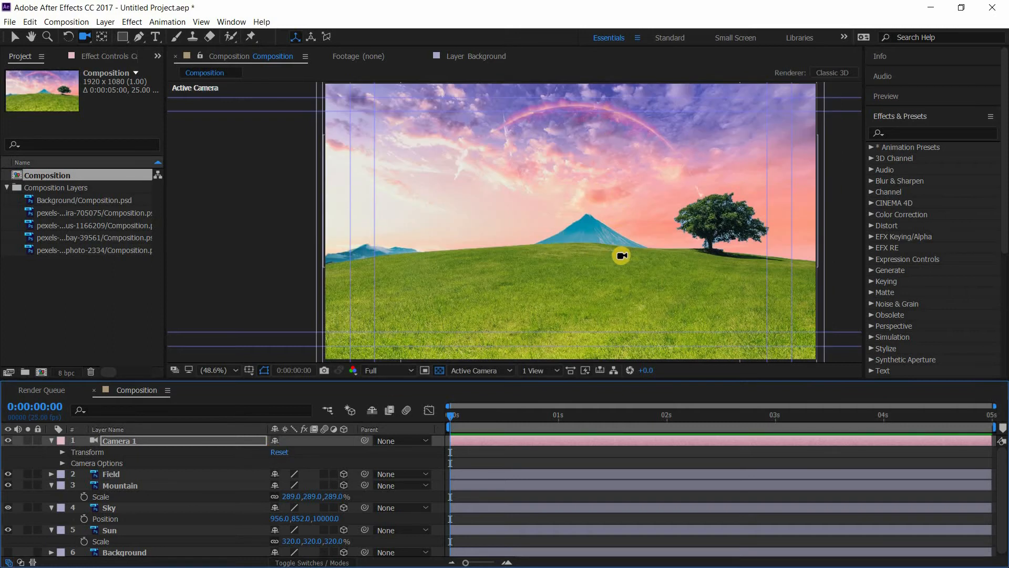
Add a null object, make it a 3D layer, and parent Camera 1 to it
left_click(105, 21)
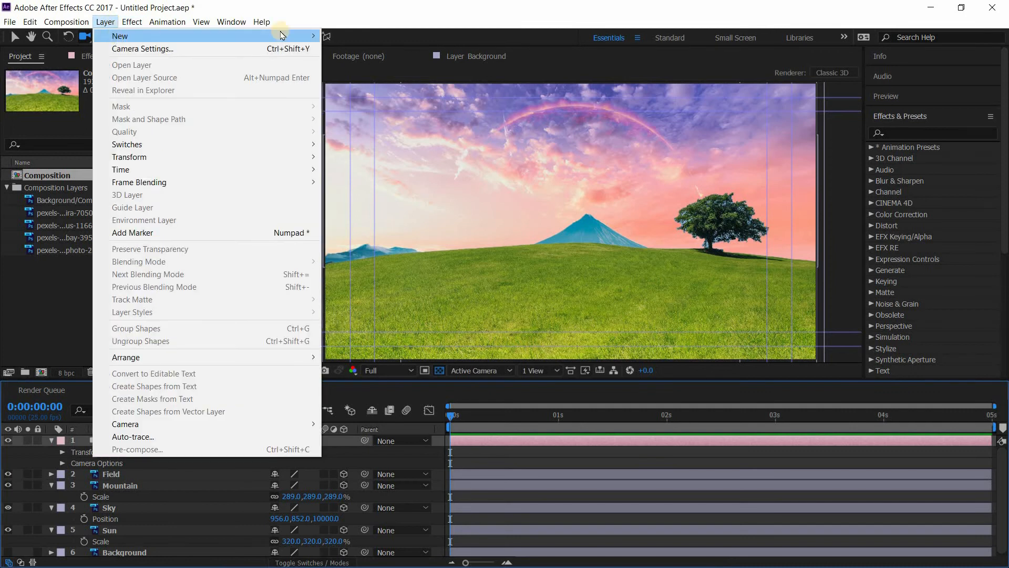
mouse_move(277, 36)
left_click(363, 86)
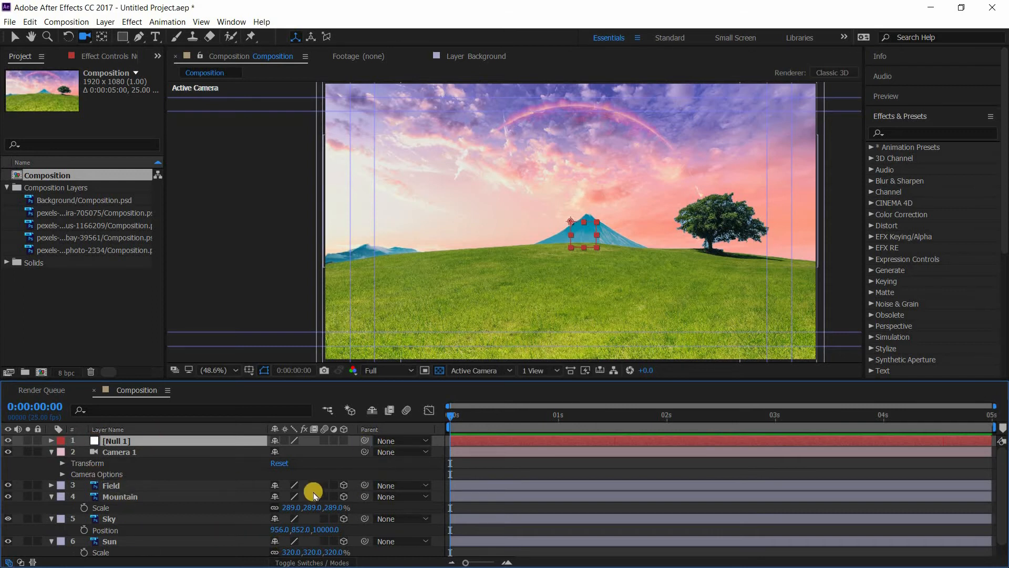
left_click(344, 441)
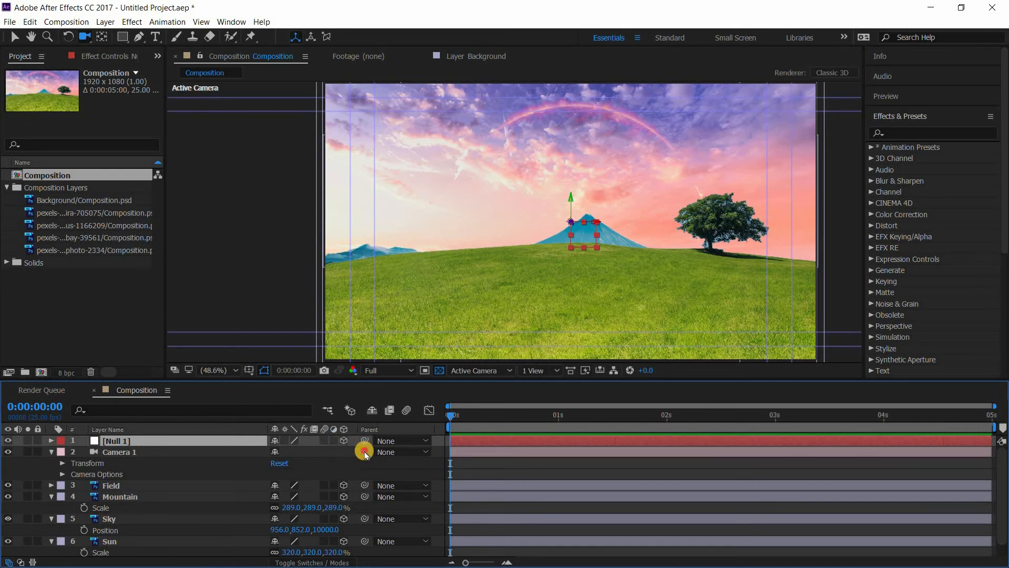
left_click_drag(364, 452, 188, 445)
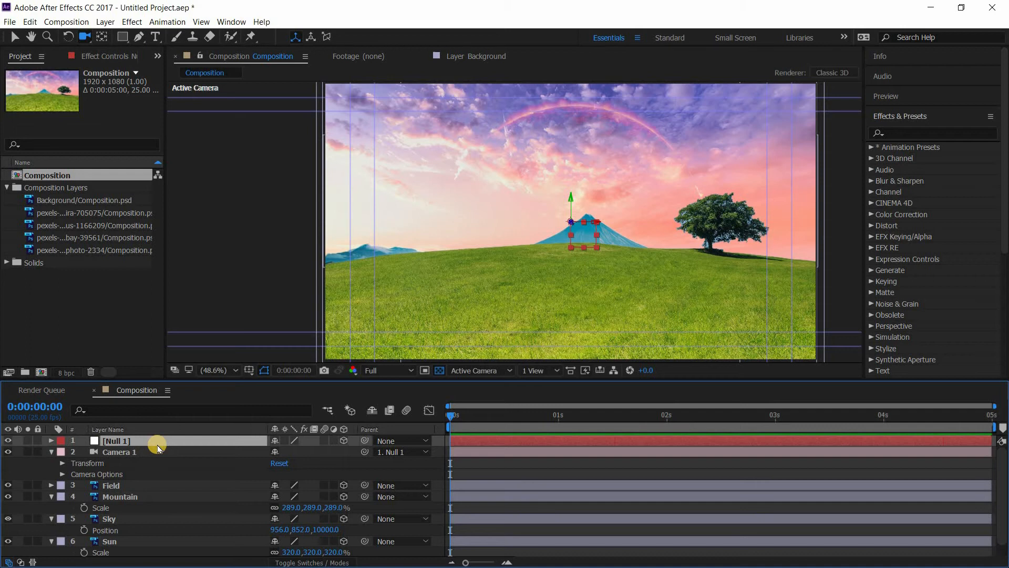
Test the null as a camera control by changing its Z position and Y rotation, and reset its transform
key("p")
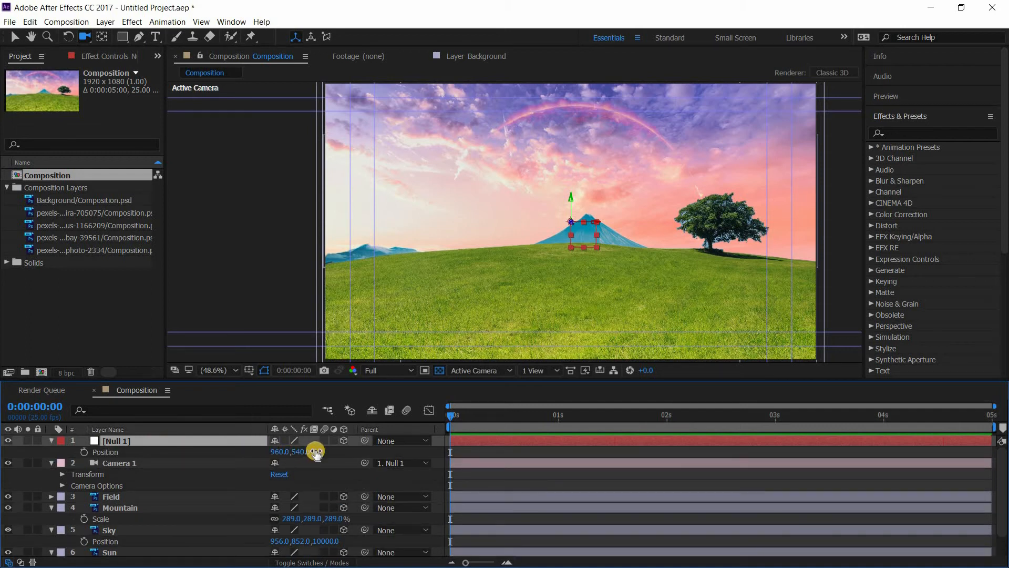
left_click_drag(323, 451, 500, 459)
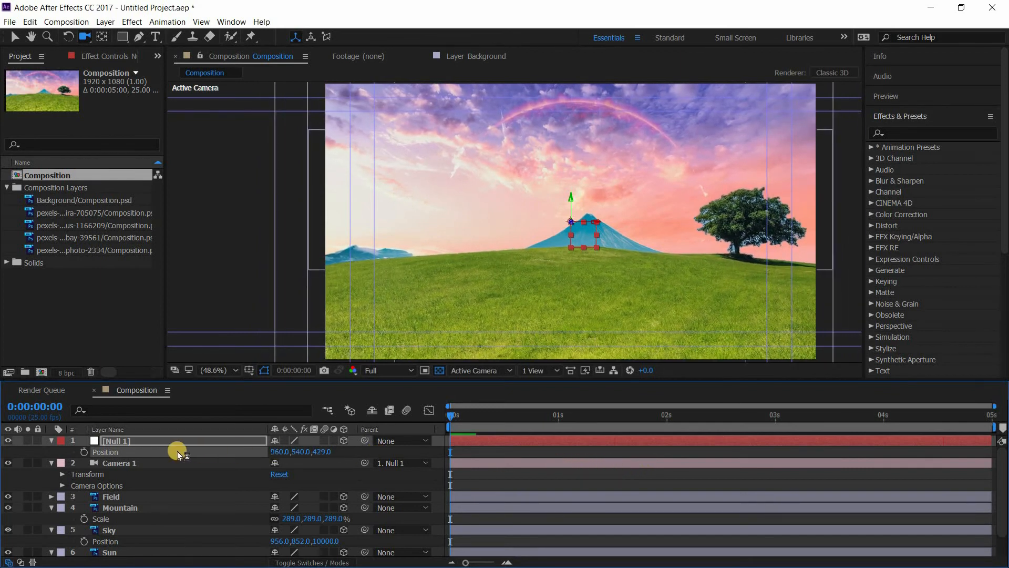
key("r")
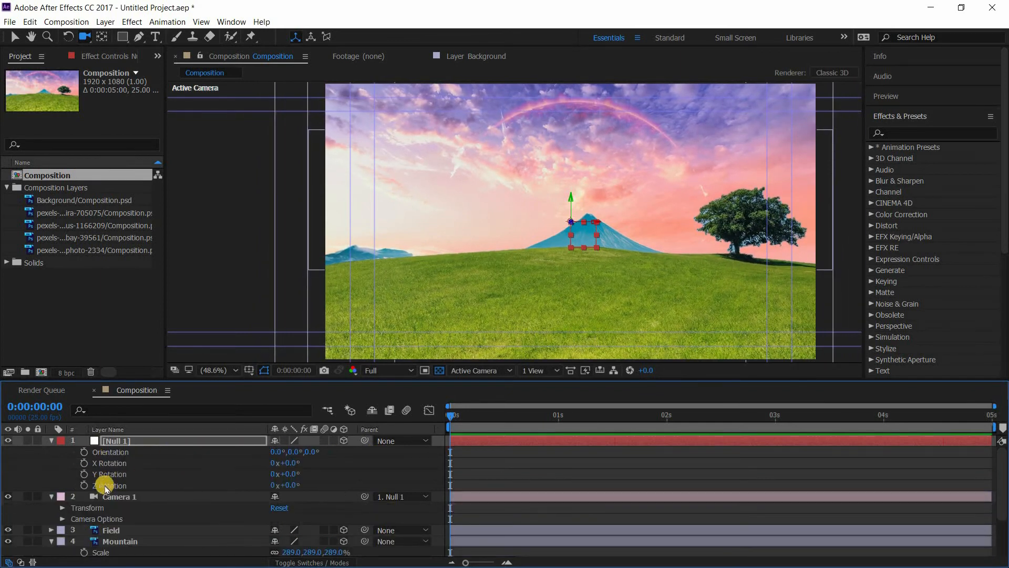
left_click_drag(292, 471, 293, 471)
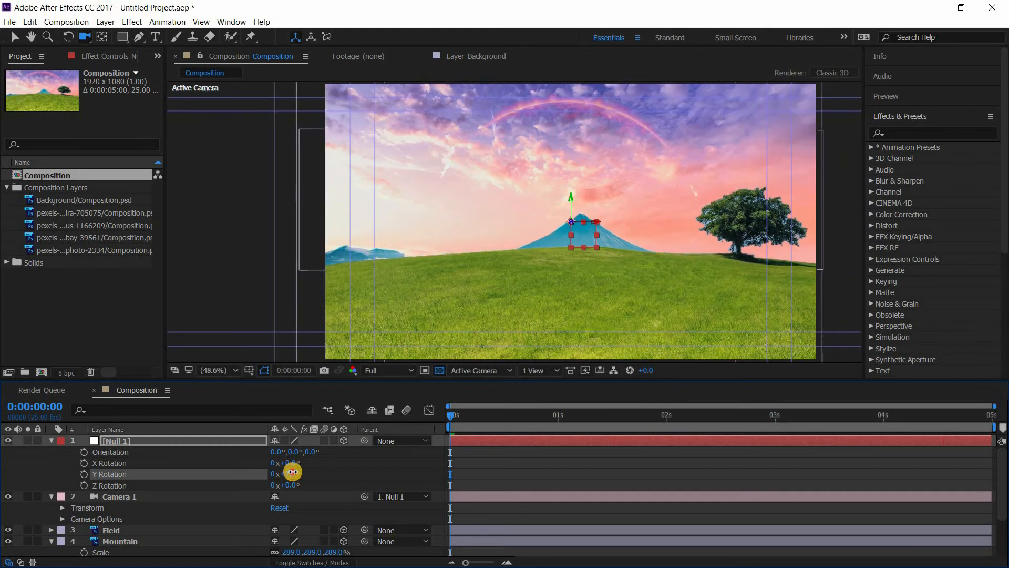
left_click(51, 440)
left_click(52, 440)
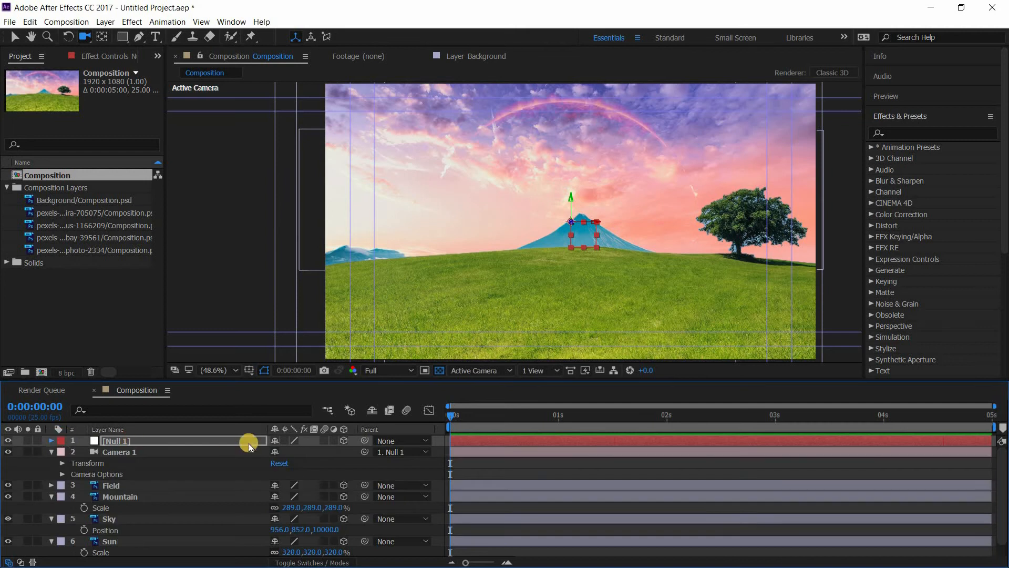
left_click(278, 452)
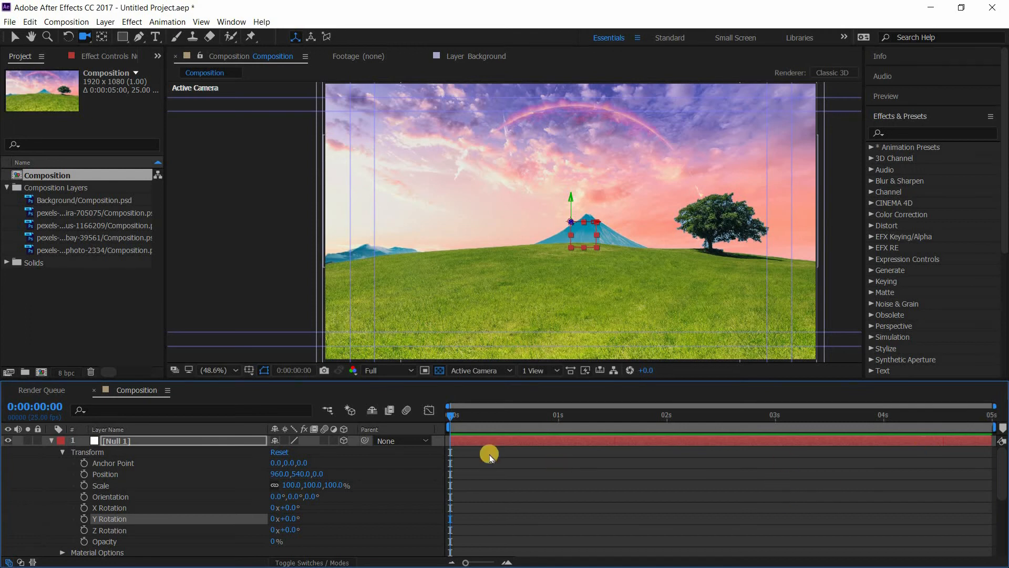
Review the composition settings, checking the frame size, frame rate and duration
left_click(69, 22)
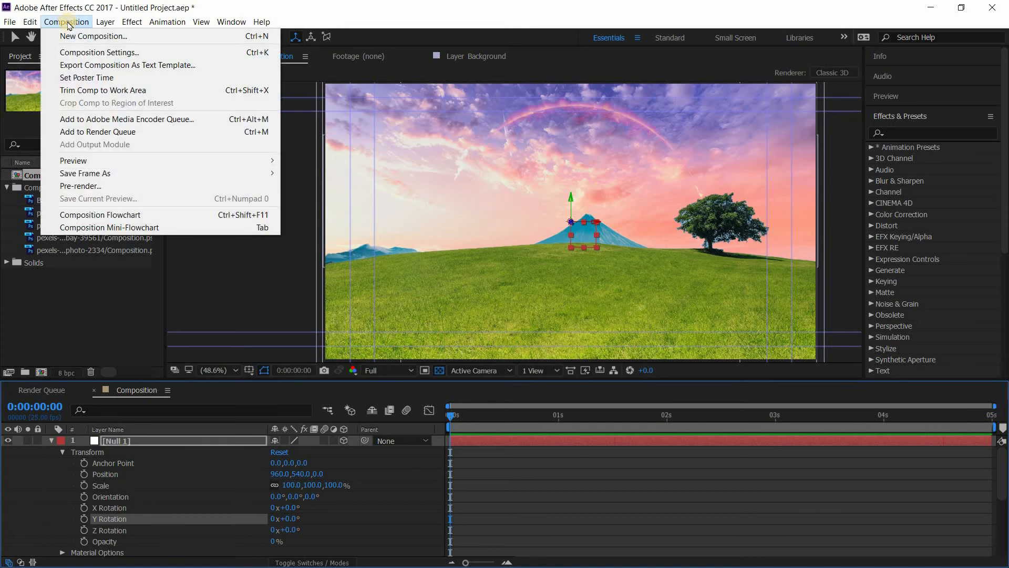
left_click(71, 52)
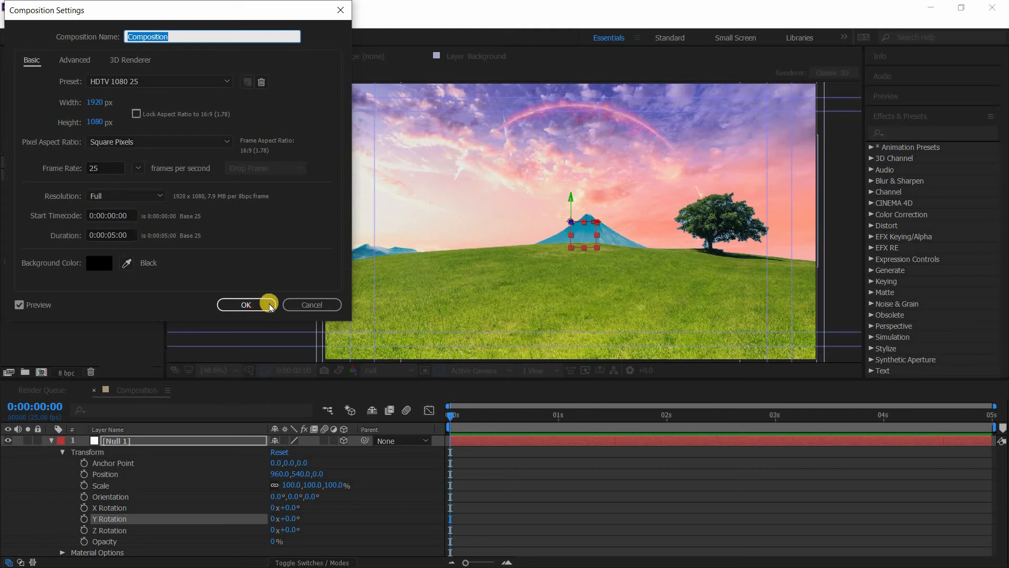
left_click(246, 304)
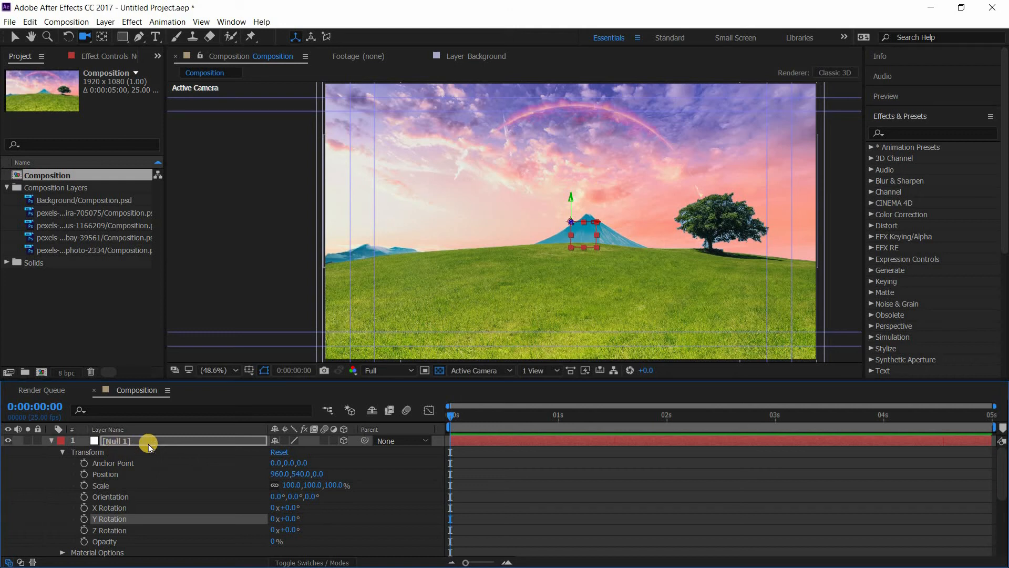
Set a Position keyframe on the null at 0:00:00:00 with a Z position of 531
key("u")
key("u")
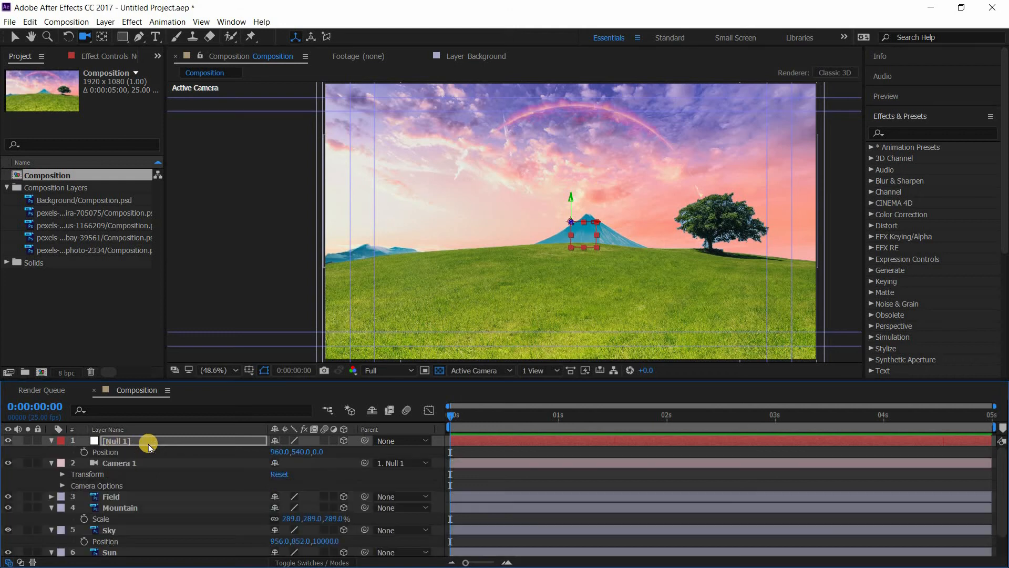
left_click(83, 451)
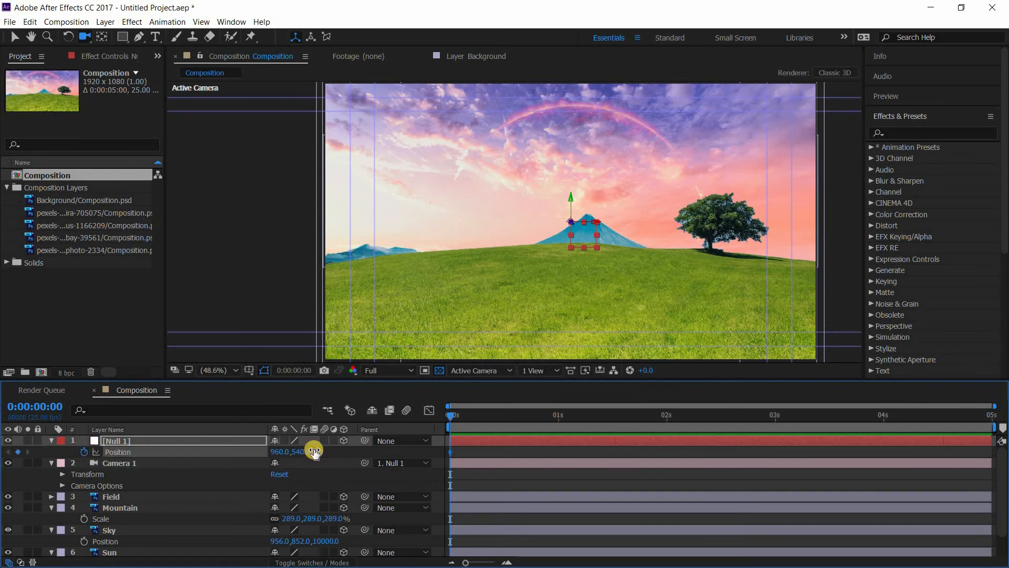
left_click_drag(324, 451, 667, 455)
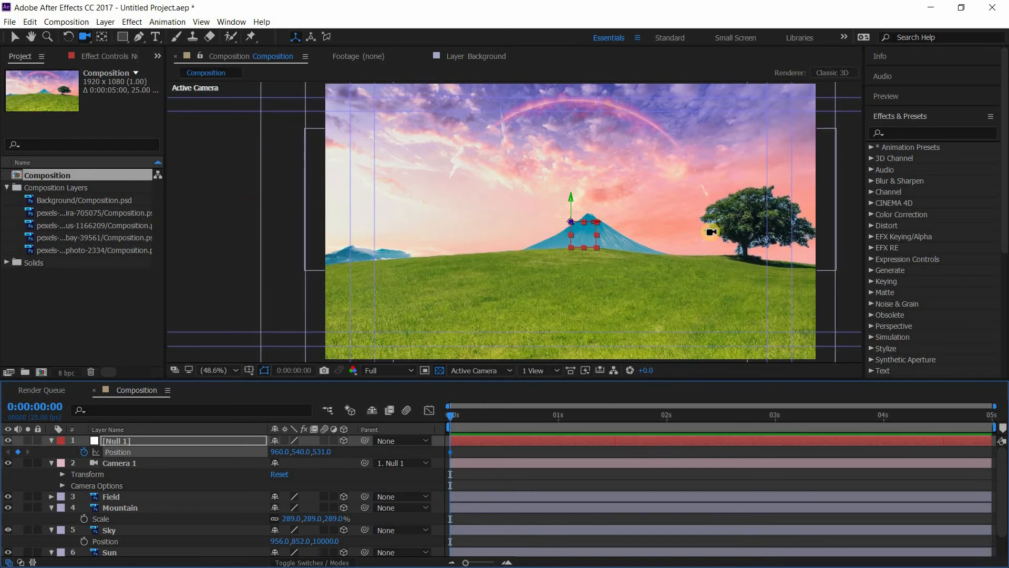
Scrub the timeline to 0:00:04:24 and back to the start to review the camera framing
key("v")
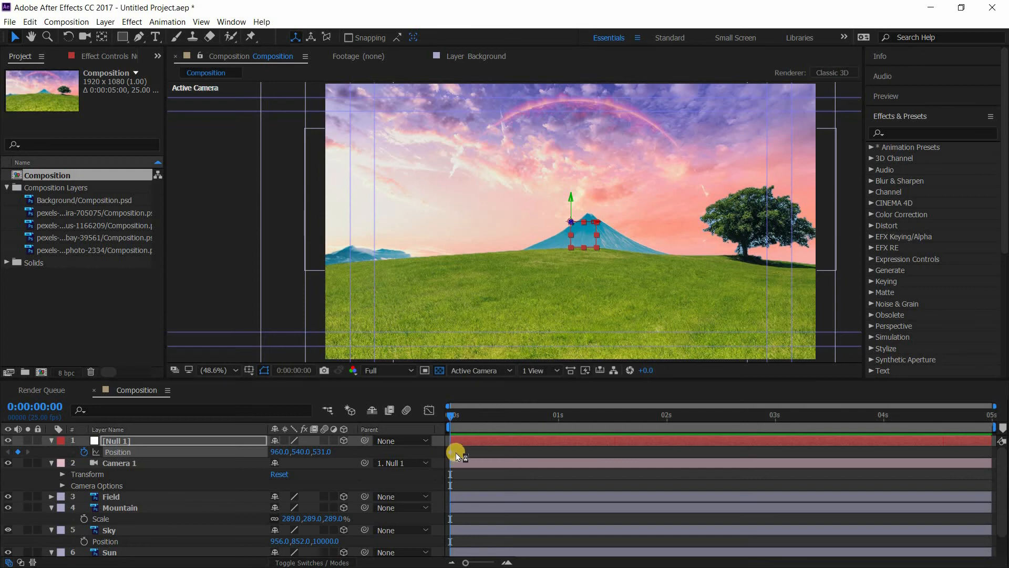
left_click_drag(479, 418, 982, 448)
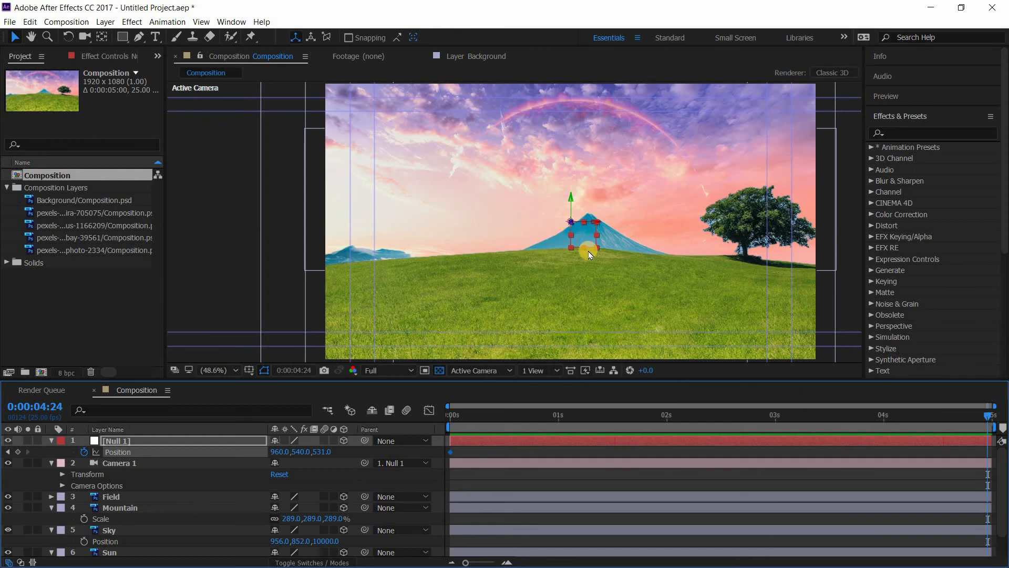
left_click_drag(483, 418, 431, 427)
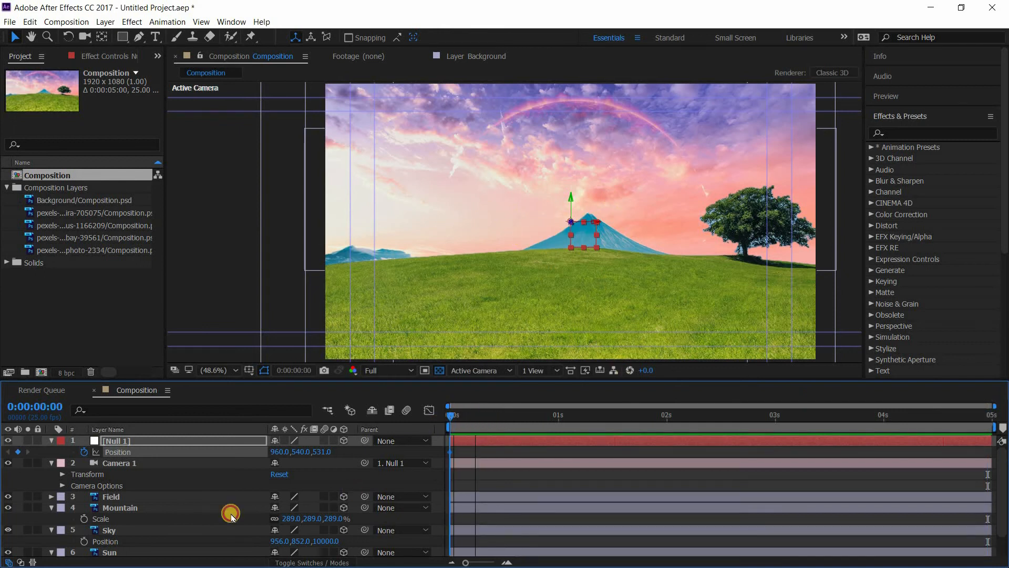
Set a Y Rotation keyframe of -1° on the null at 0:00:00:00
left_click(120, 441)
key("r")
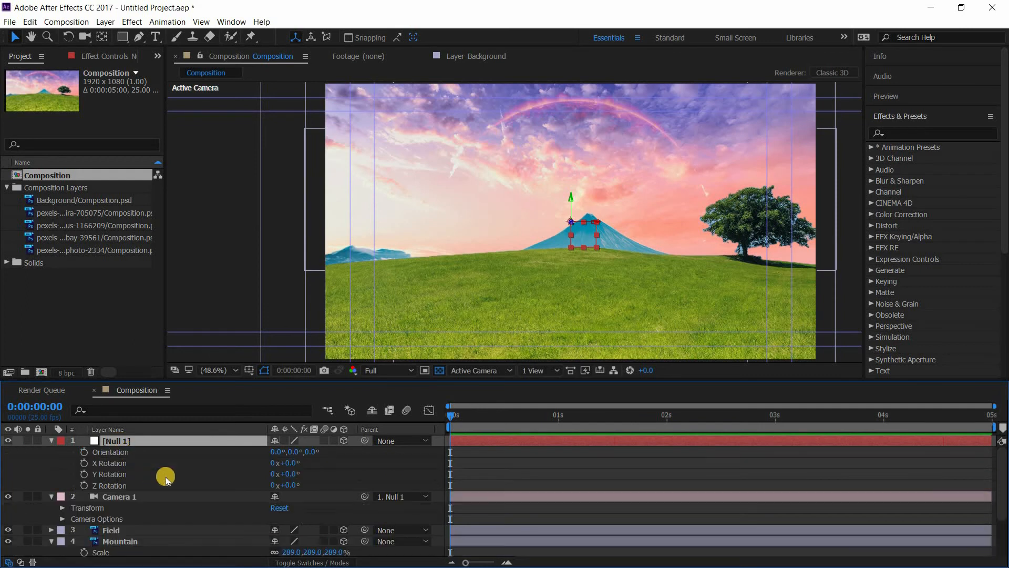
left_click(85, 474)
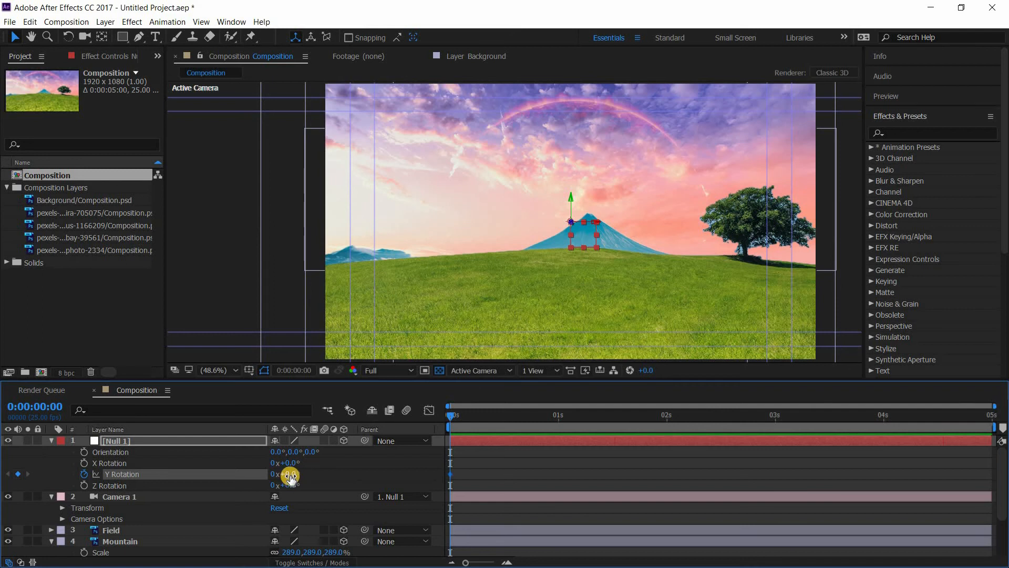
left_click_drag(286, 475, 285, 475)
left_click_drag(287, 476, 293, 475)
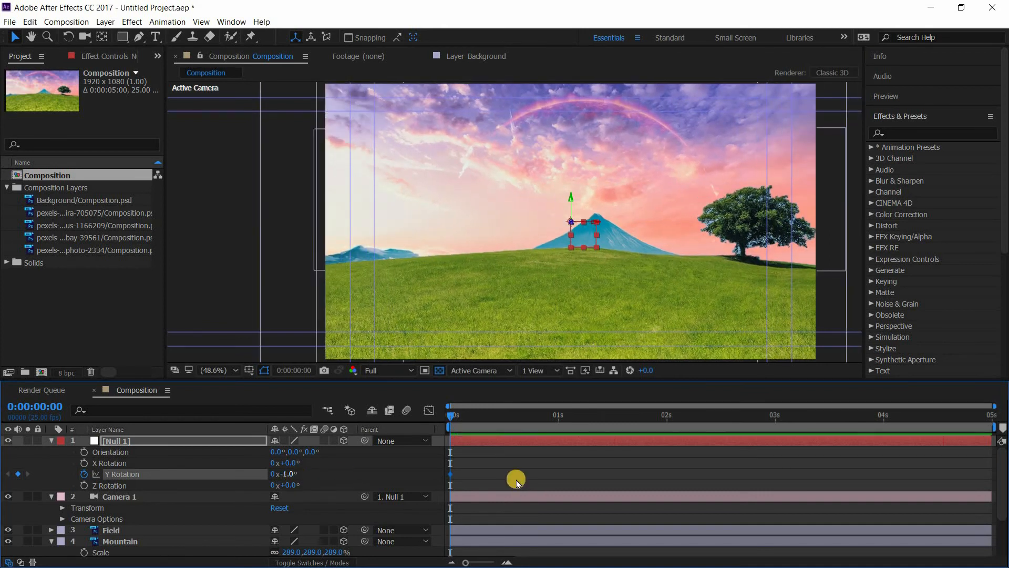
Add a Y Rotation keyframe of 1° on the null at 0:00:04:24 and preview the animation from the start
left_click_drag(519, 428, 988, 427)
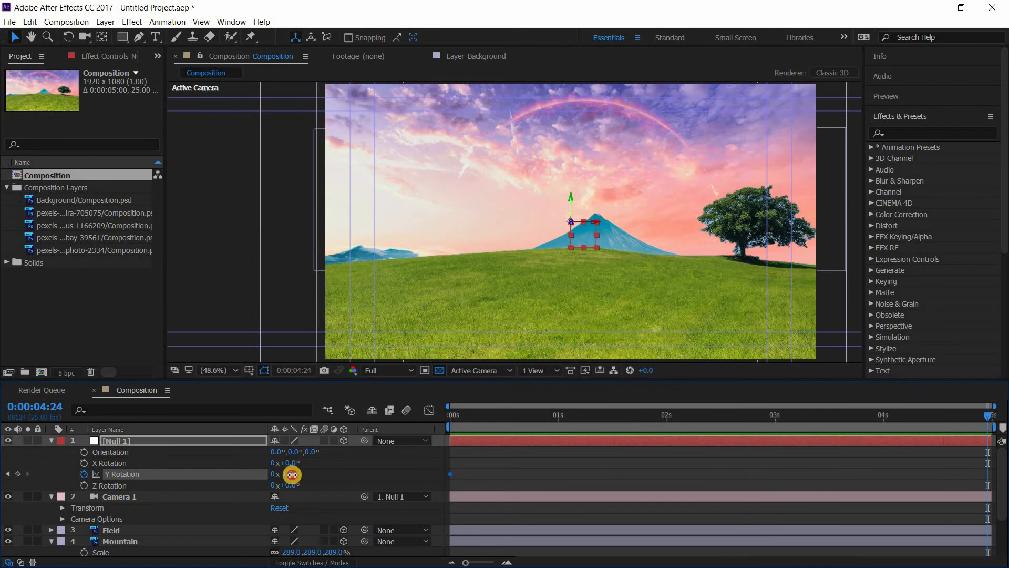
left_click_drag(292, 474, 312, 476)
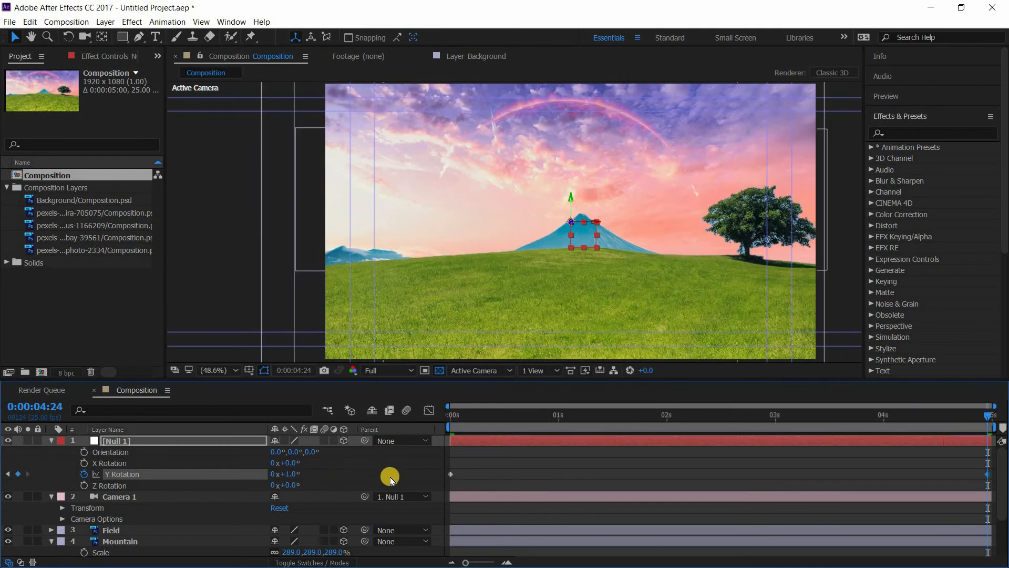
left_click_drag(488, 418, 415, 436)
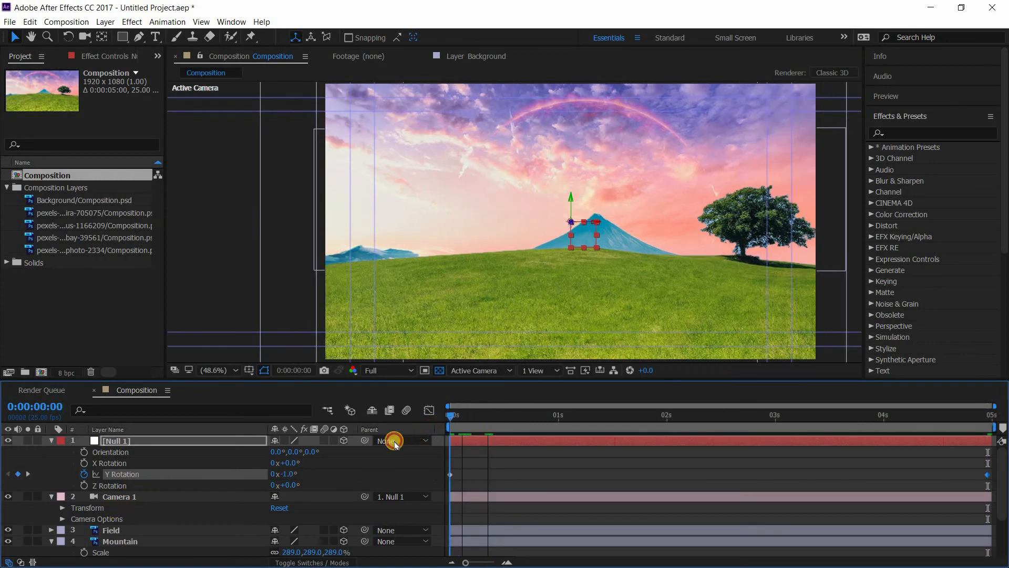
key("space")
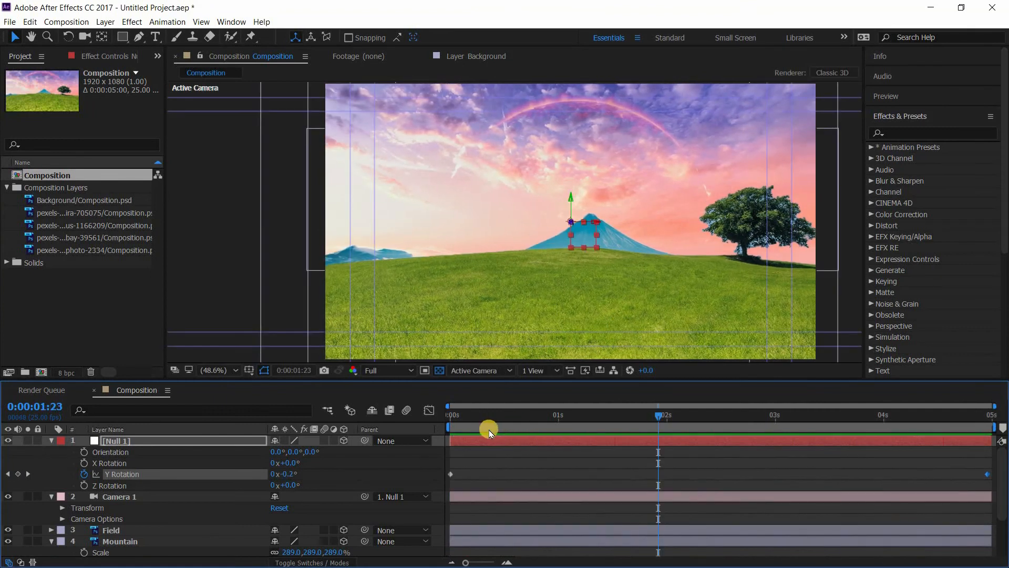
Set the null's Z position to 793 in its Position keyframe at 0:00:00:00
left_click(454, 418)
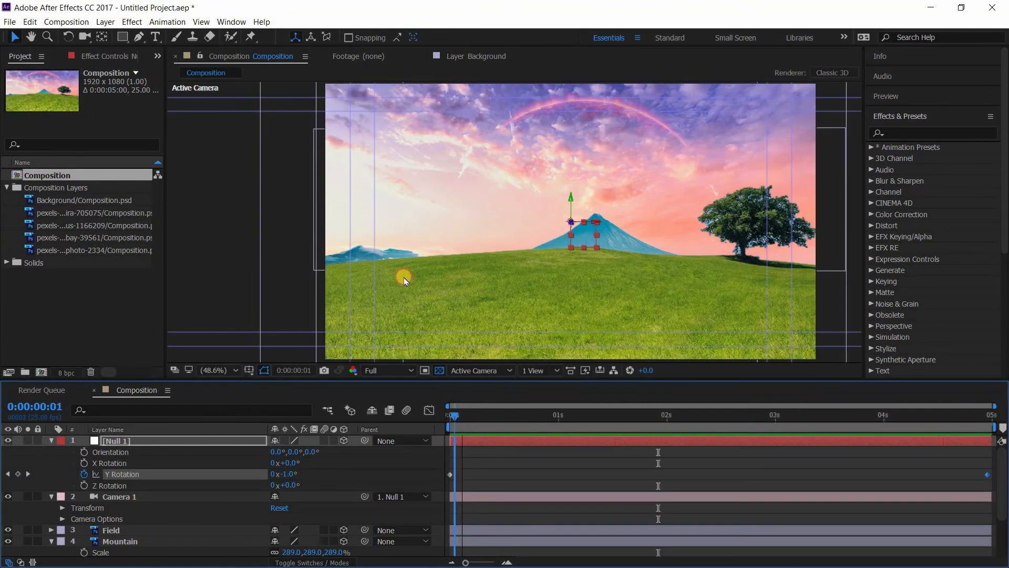
key("Home")
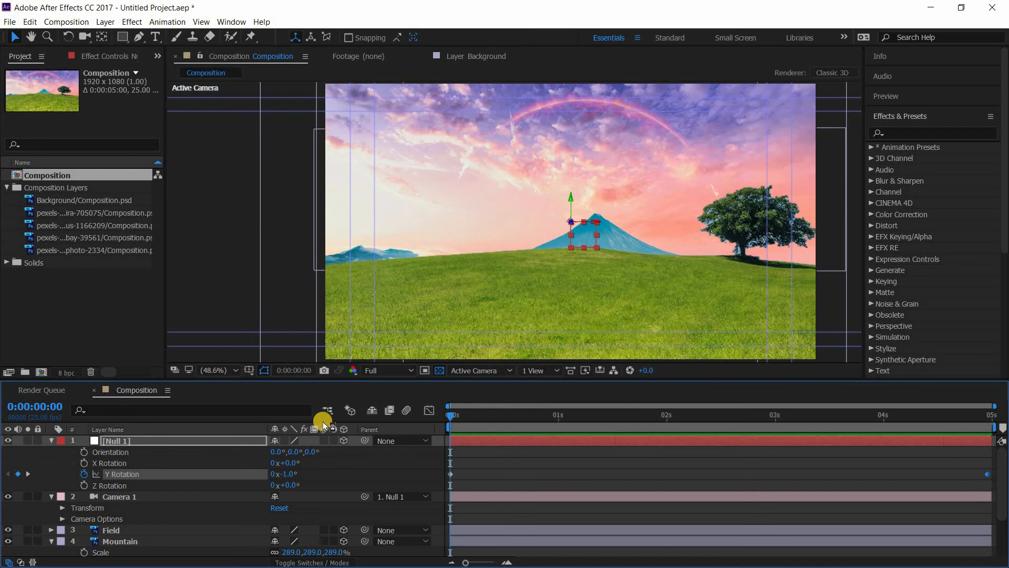
key("p")
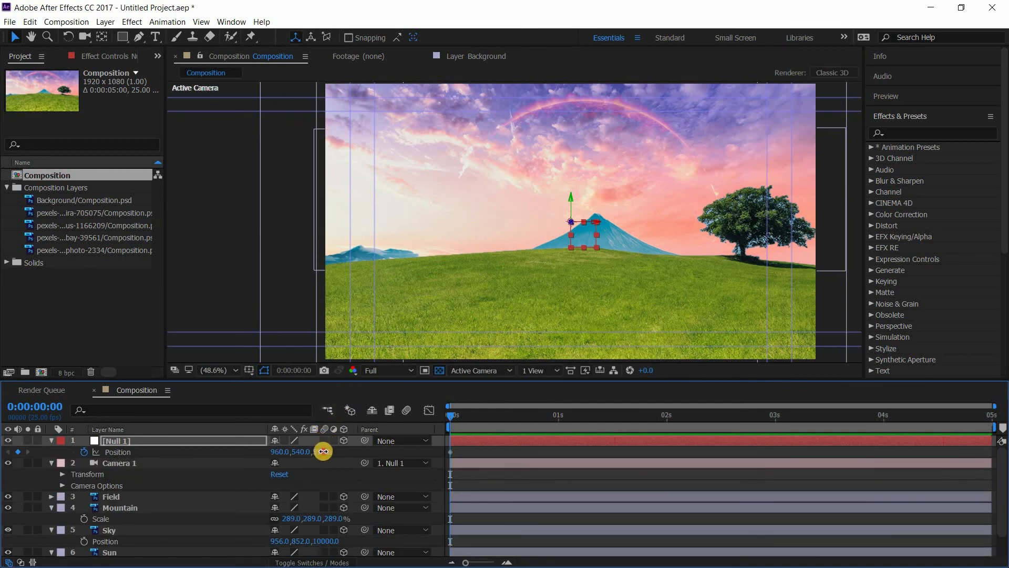
left_click_drag(323, 451, 412, 453)
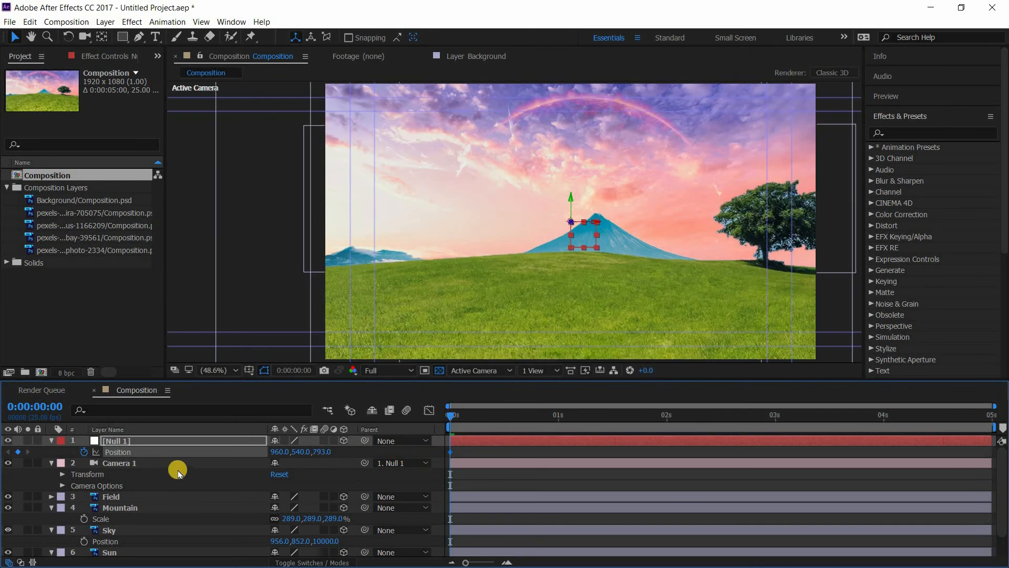
Change the null's first Y Rotation keyframe at 0:00:00:00 to -2°
key("r")
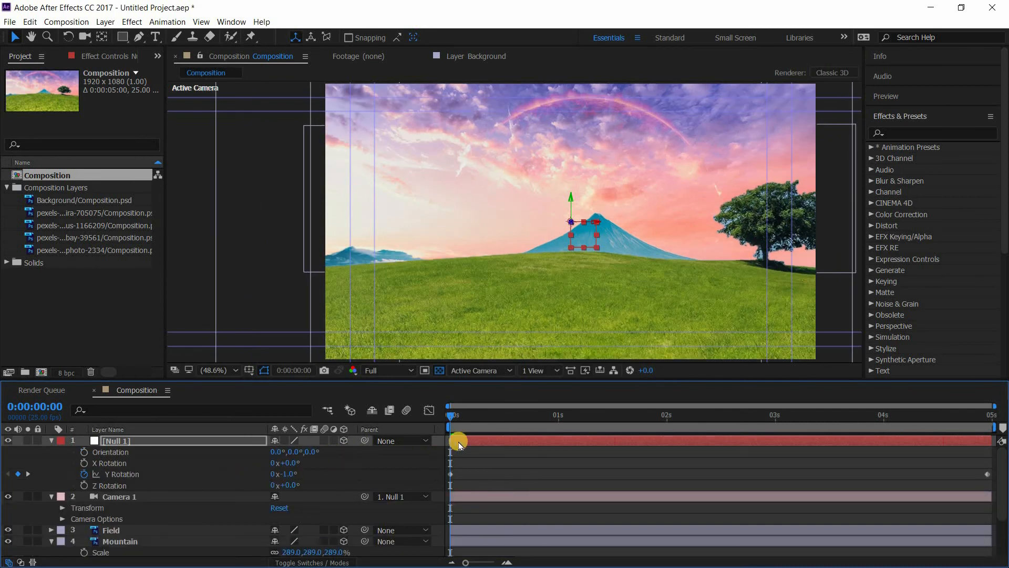
double_click(451, 474)
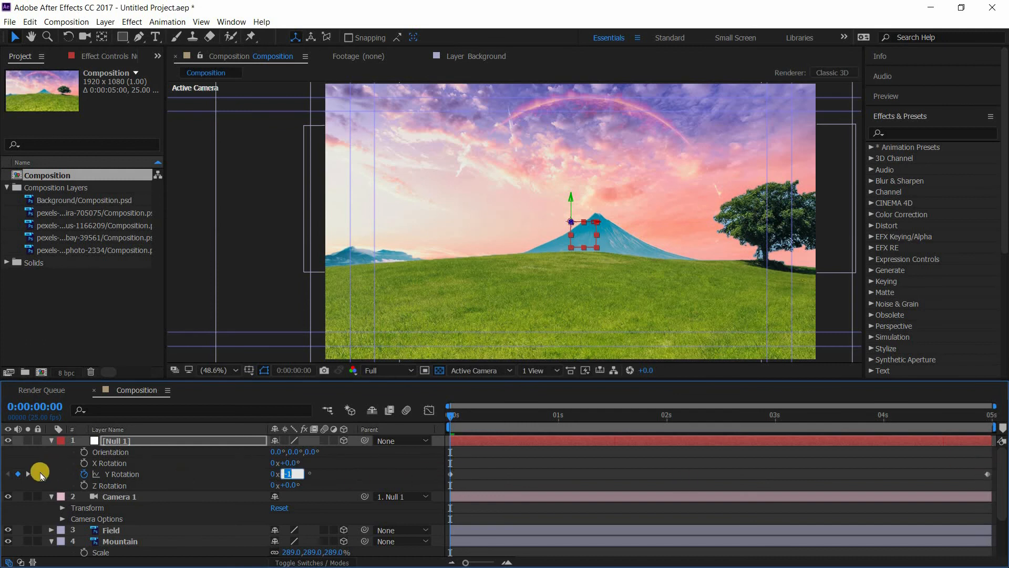
left_click(27, 473)
left_click(8, 473)
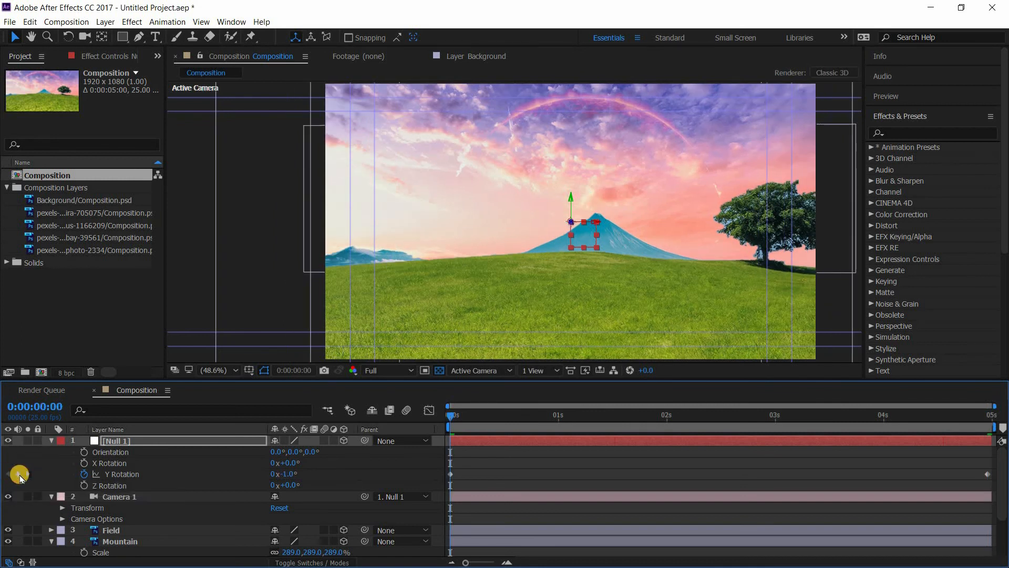
left_click(29, 474)
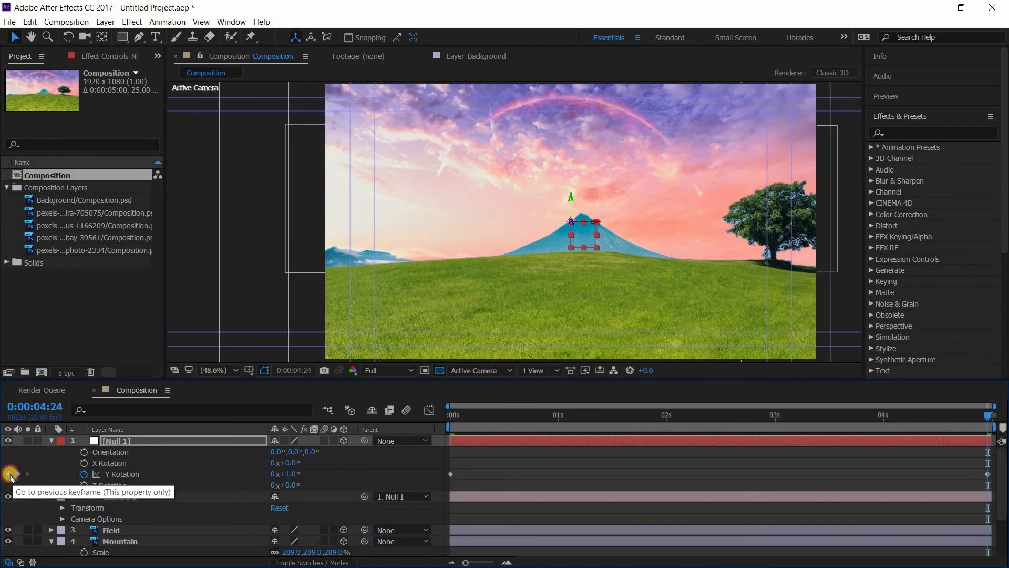
left_click(8, 474)
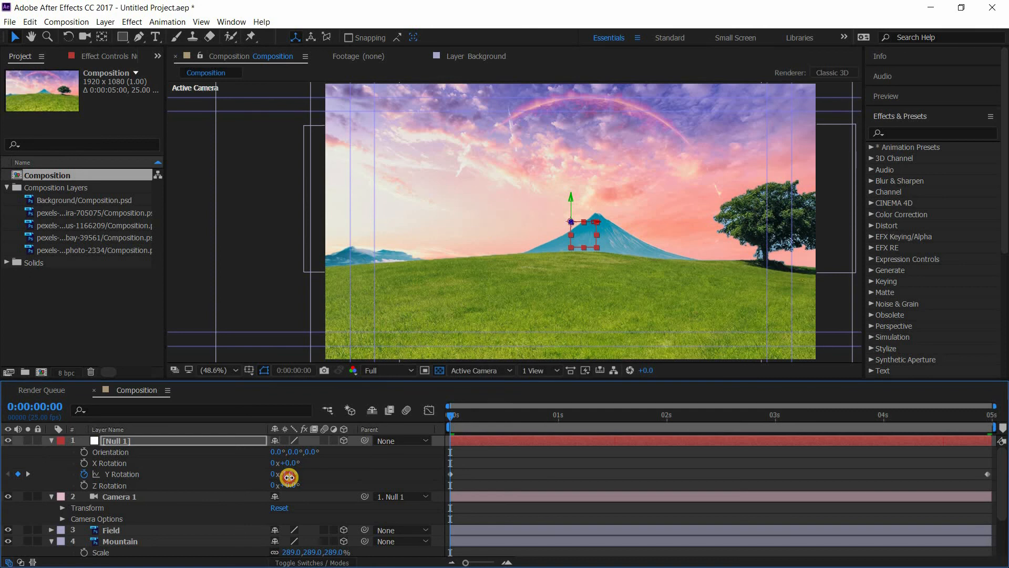
left_click_drag(286, 477, 291, 477)
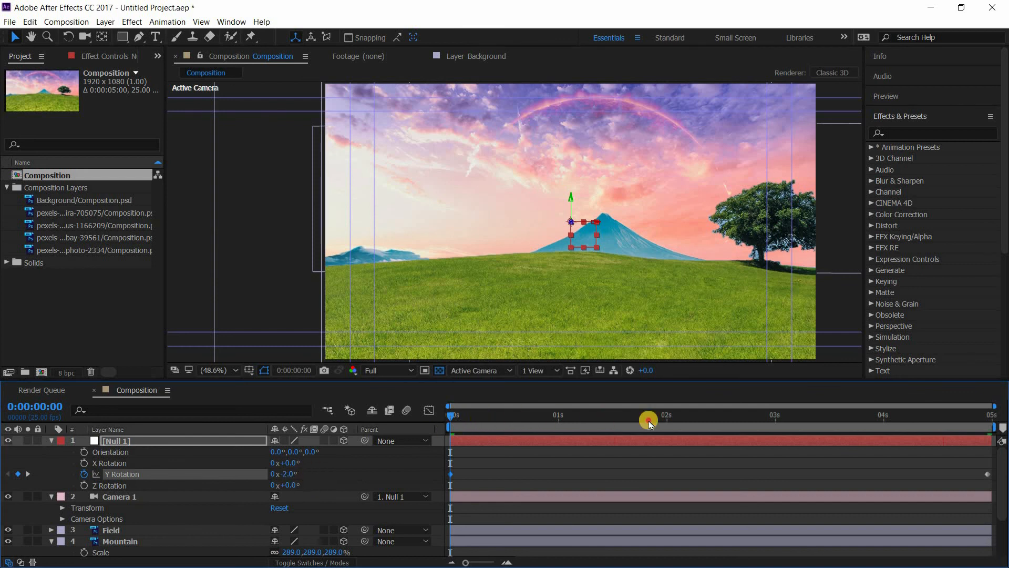
Change the null's Y Rotation keyframe at 0:00:04:24 to 2° and preview the camera move from the start
left_click_drag(649, 423, 1001, 412)
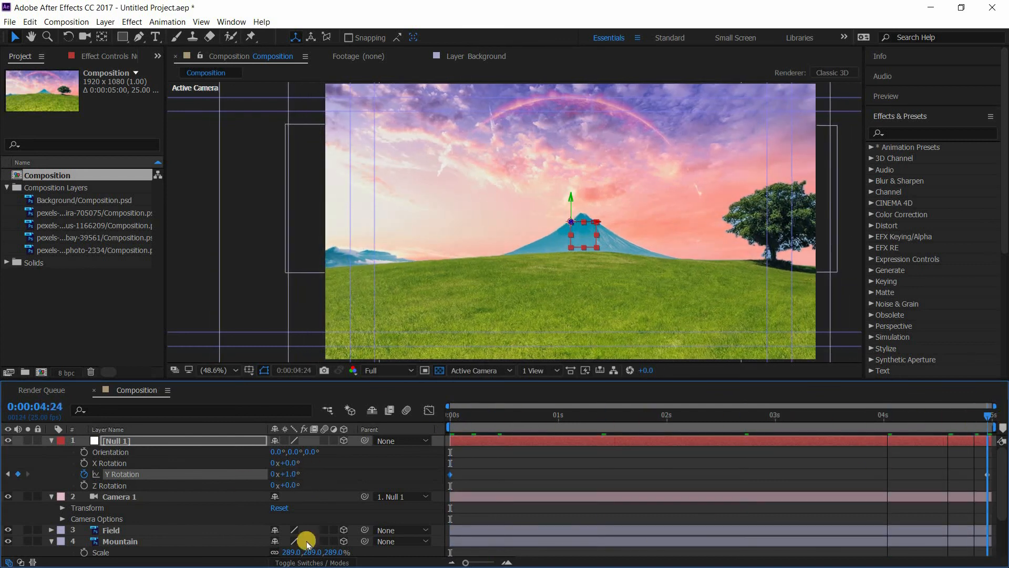
left_click(17, 474)
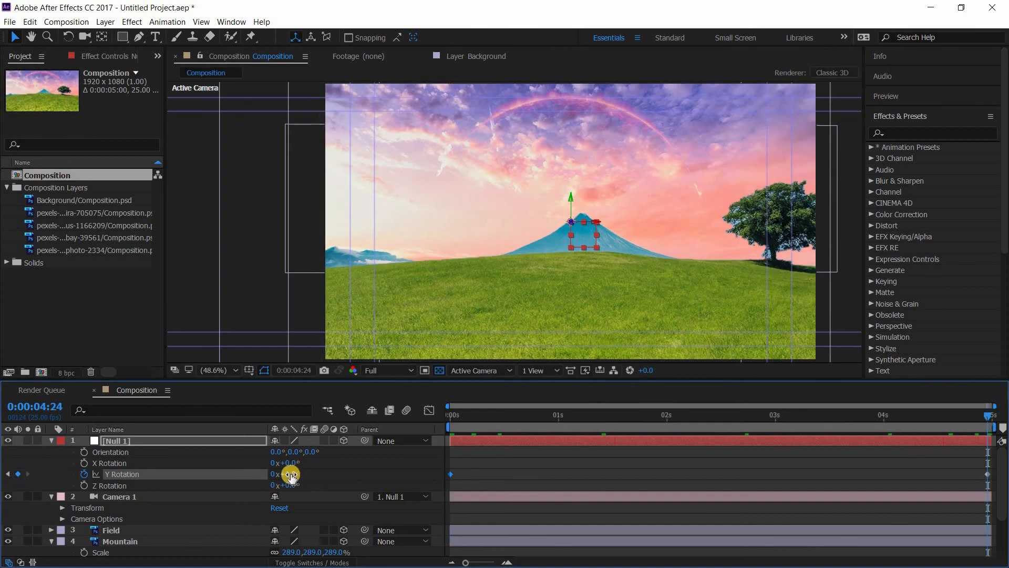
left_click_drag(292, 474, 293, 474)
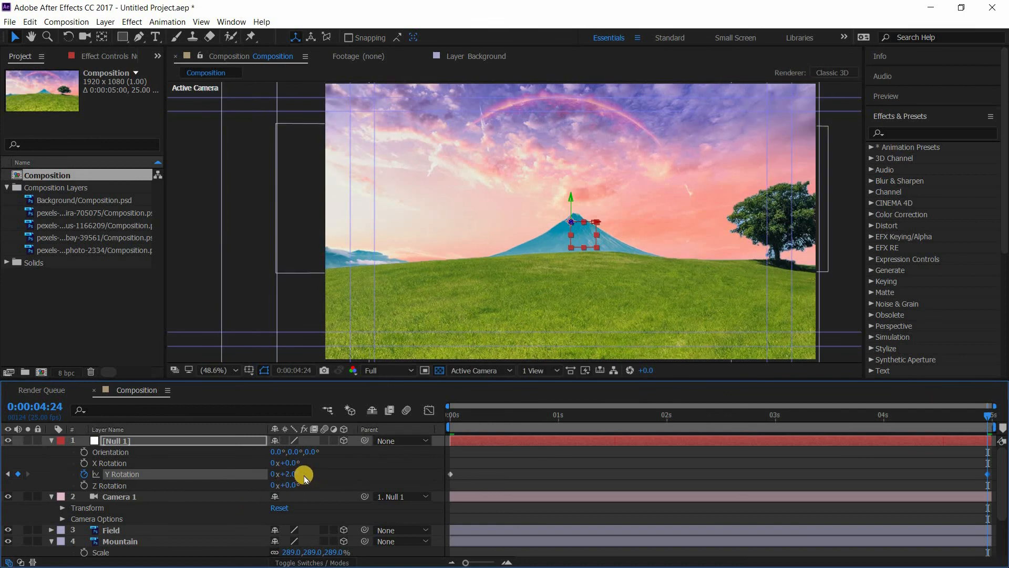
left_click(290, 474)
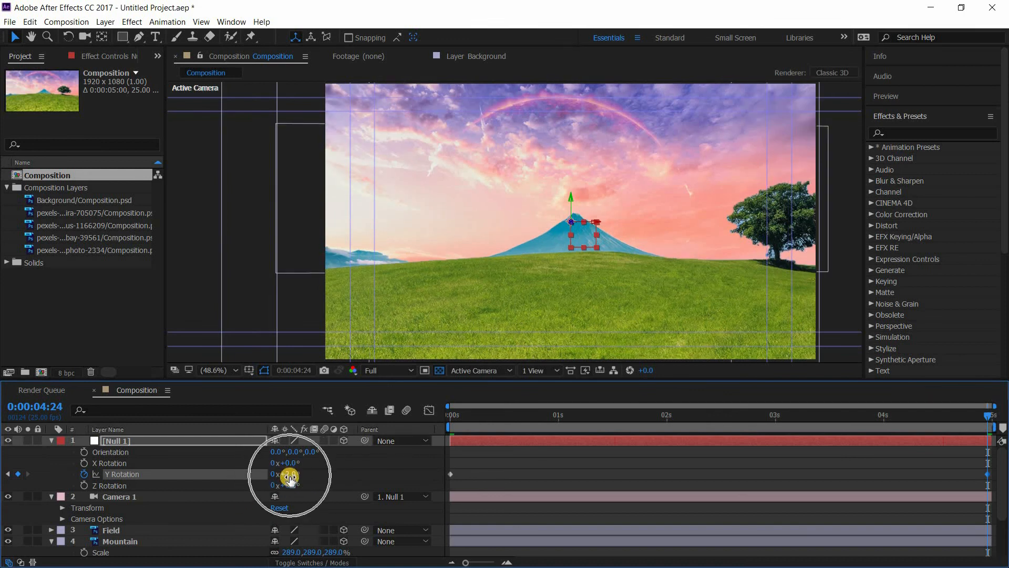
key("Home")
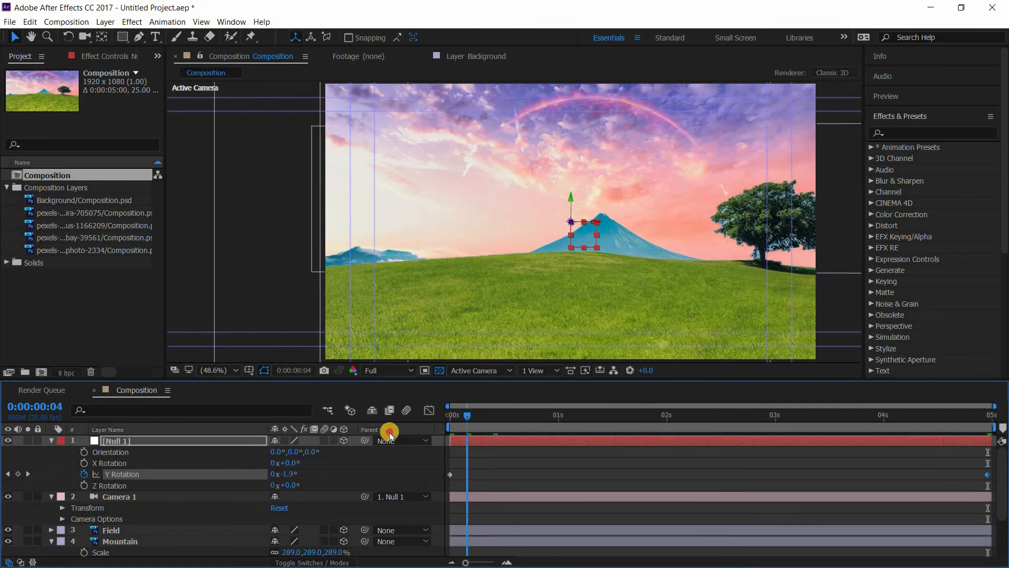
key("space")
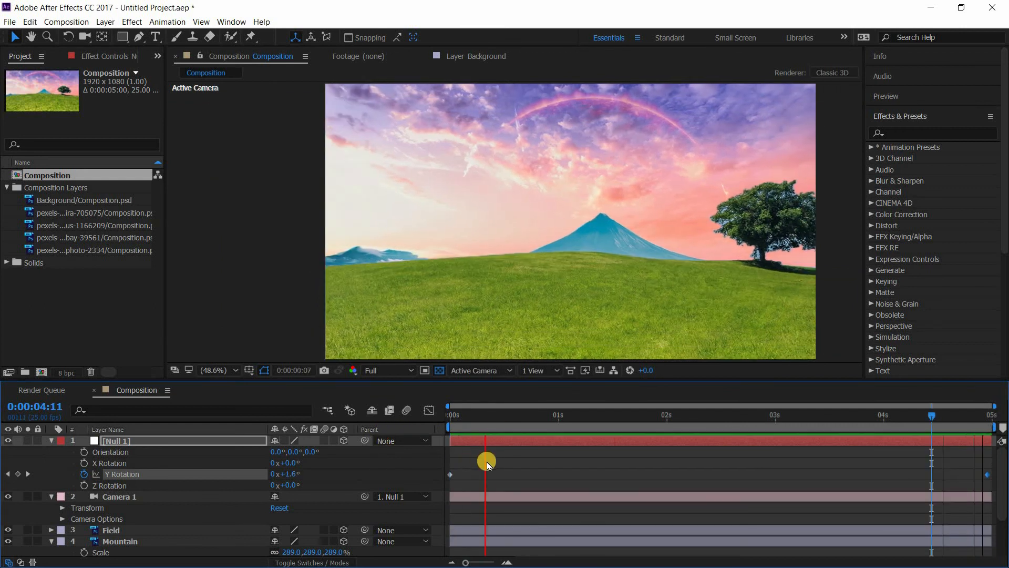
Set the null's X position to 1079 at 0:00:00:00 and play back the reframed scene
left_click(121, 442)
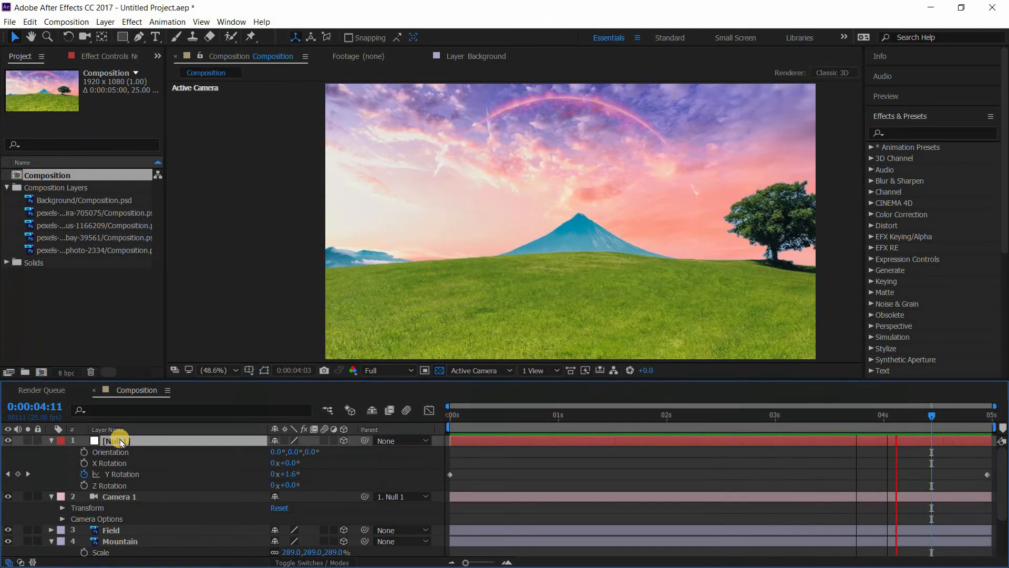
key("p")
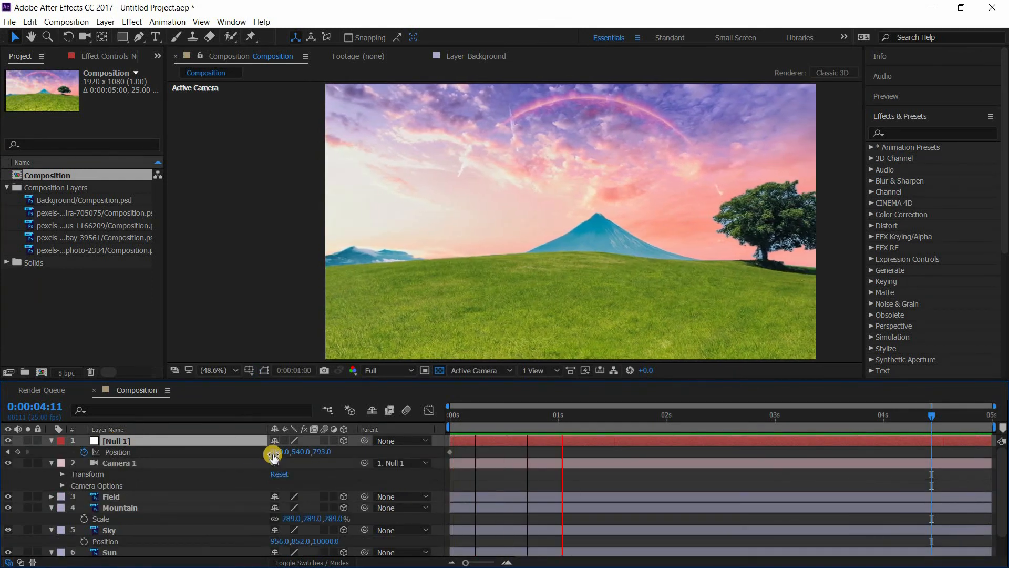
left_click(294, 460)
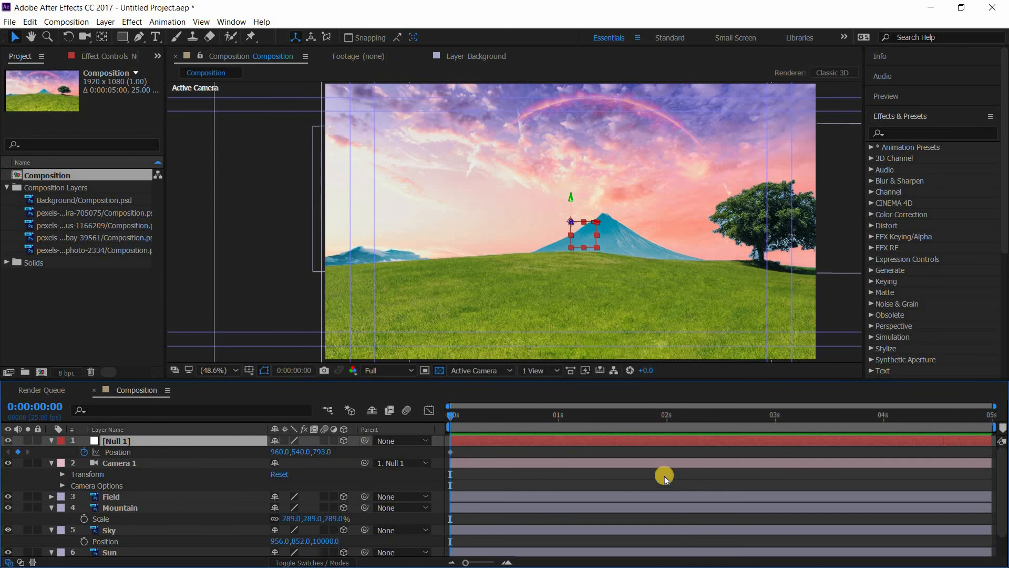
left_click_drag(289, 451, 369, 455)
left_click(694, 521)
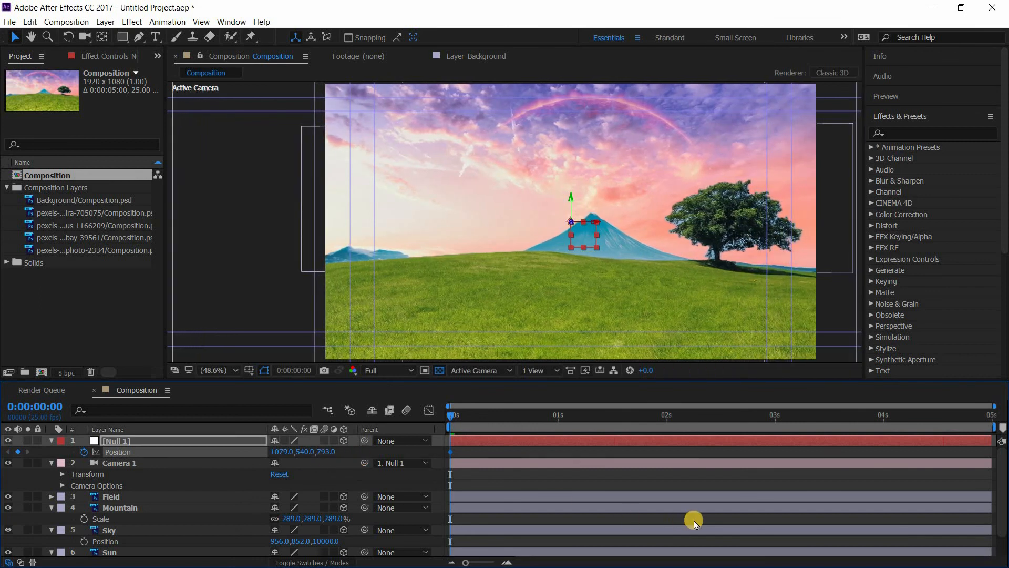
key("space")
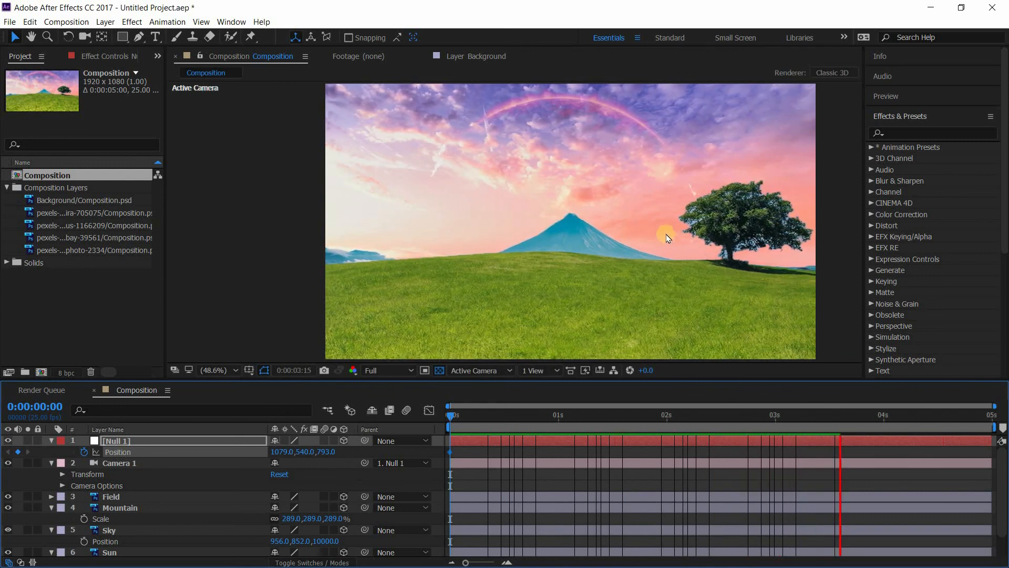
Start queuing the composition for export
left_click(84, 22)
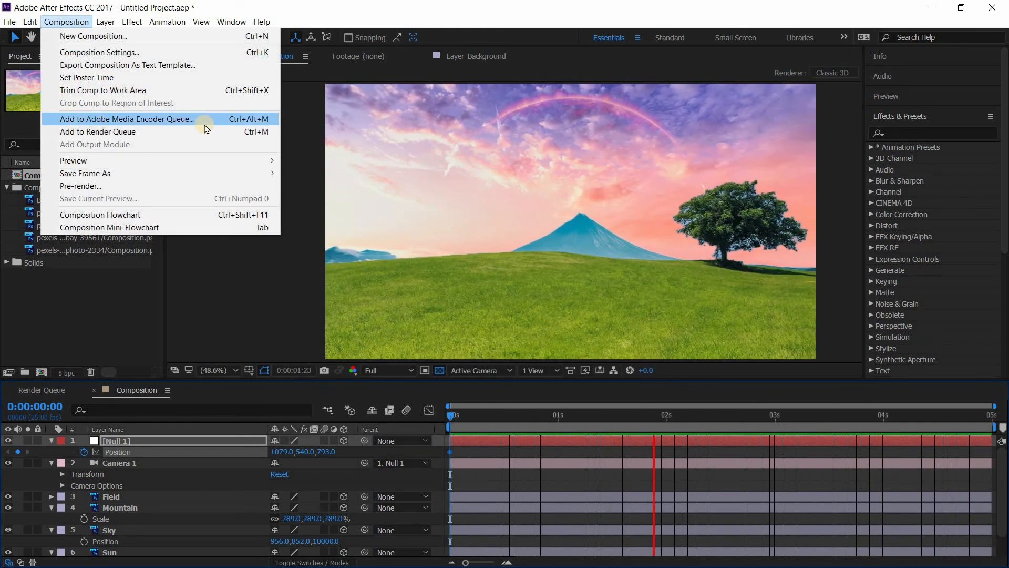